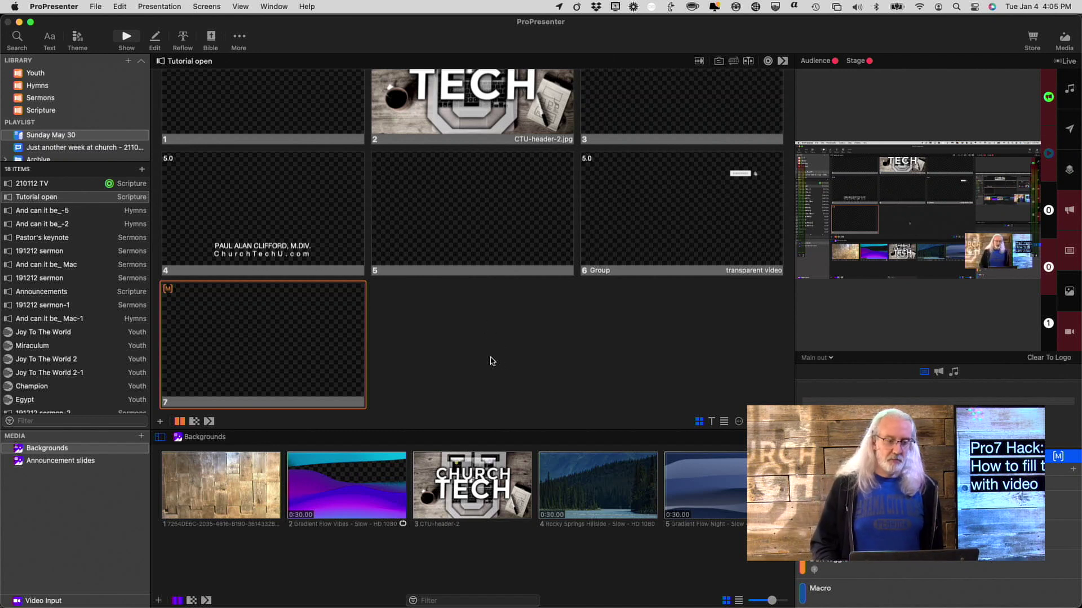
- Scroll to the And can it be_-5 slides and review the live stream screen's Syphon - 1 output
scroll(476, 376, down, 5)
scroll(476, 376, down, 6)
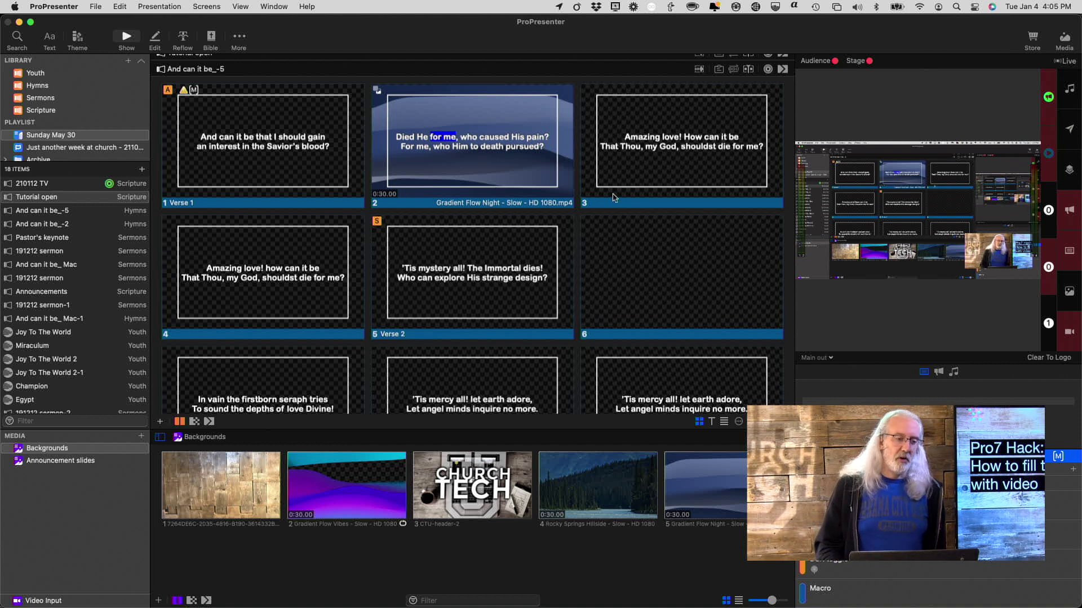
click(208, 7)
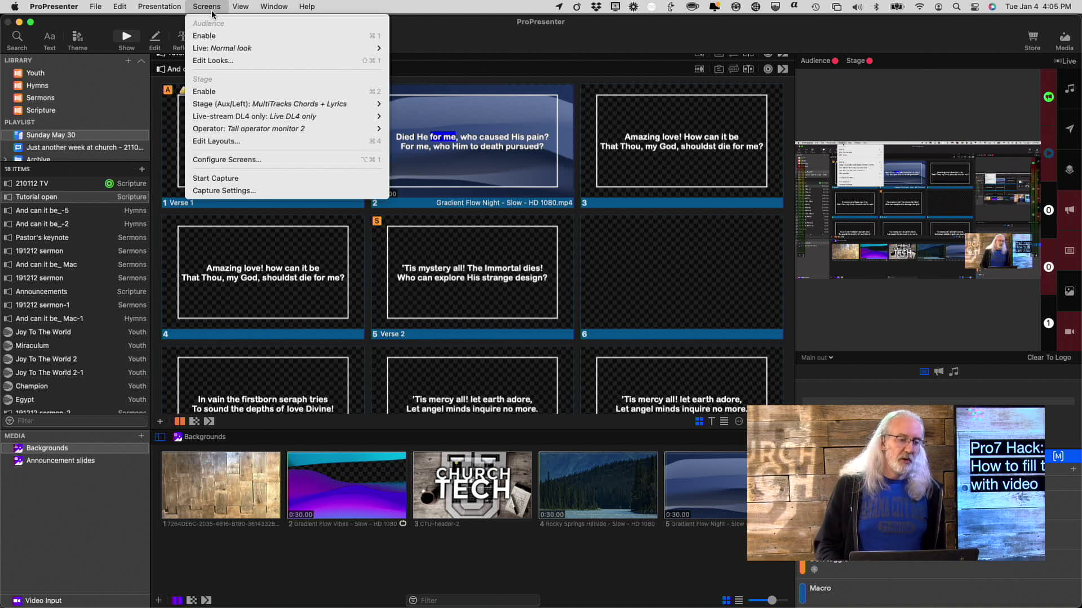
click(208, 160)
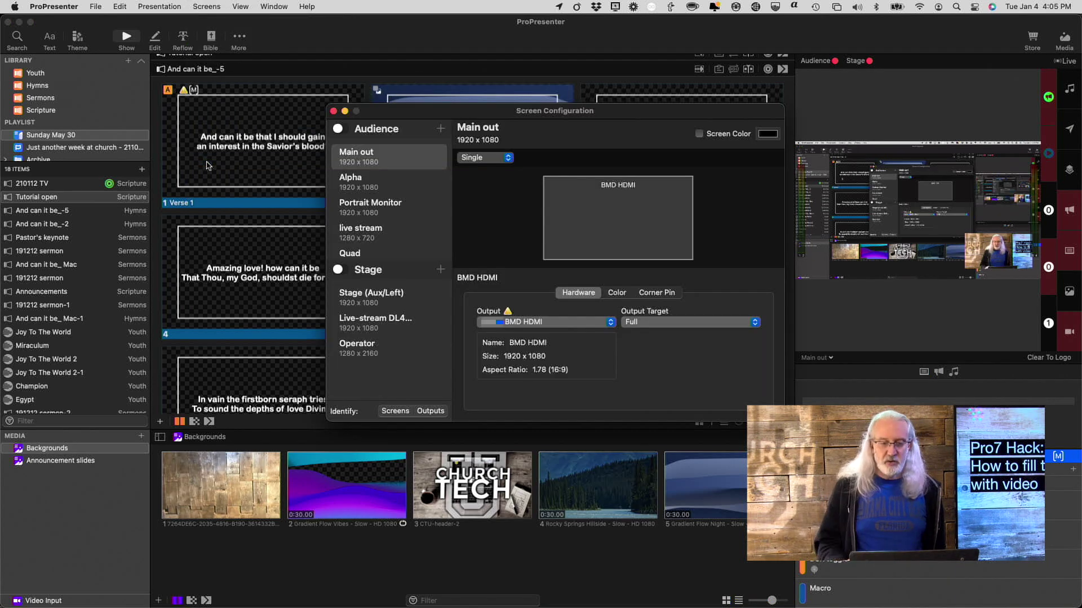
click(360, 235)
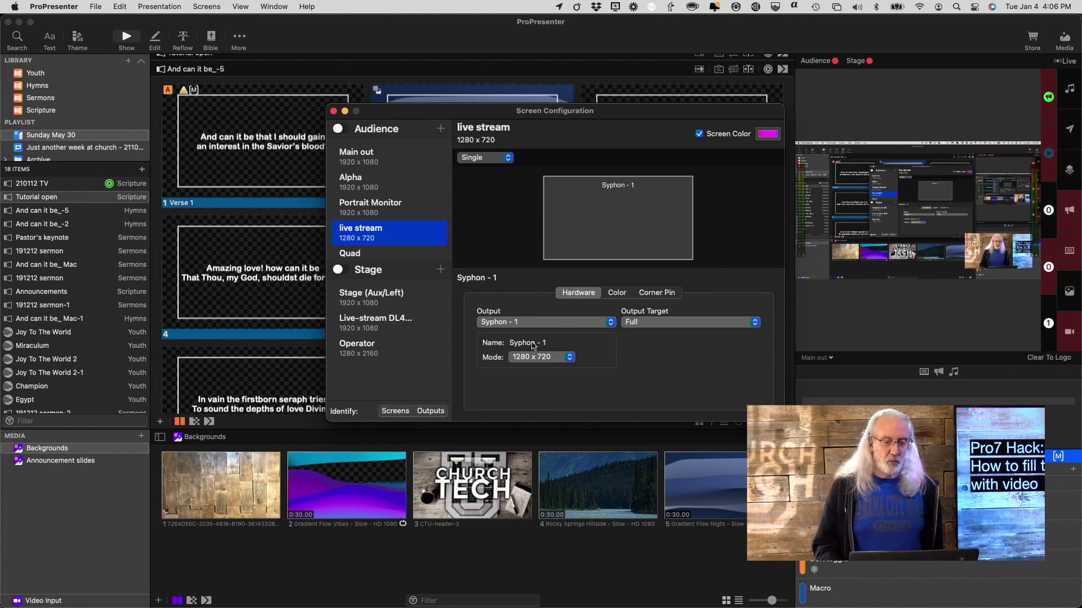
click(333, 111)
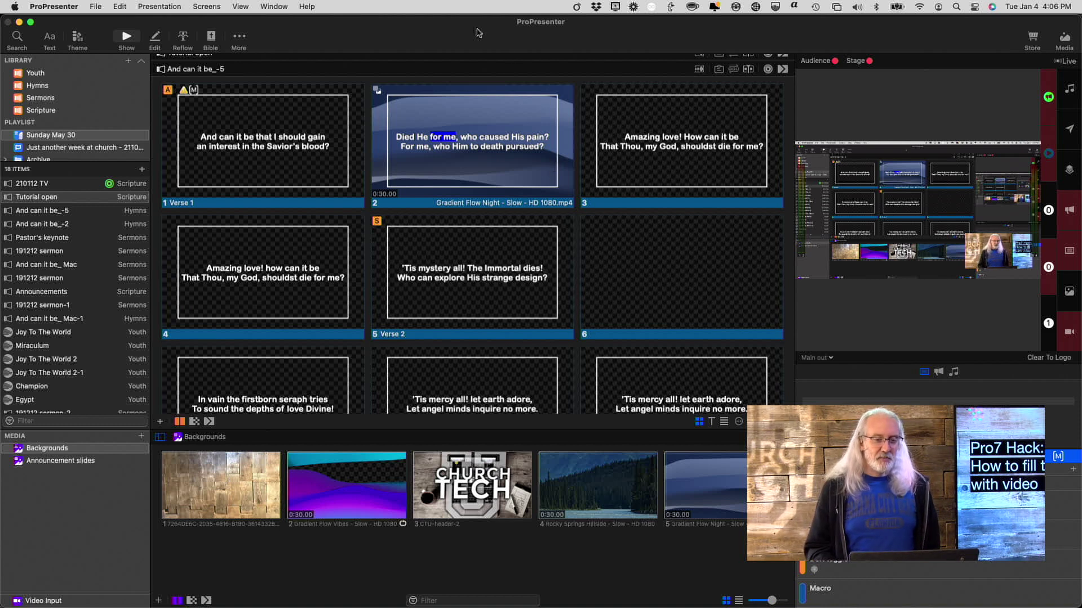
click(62, 8)
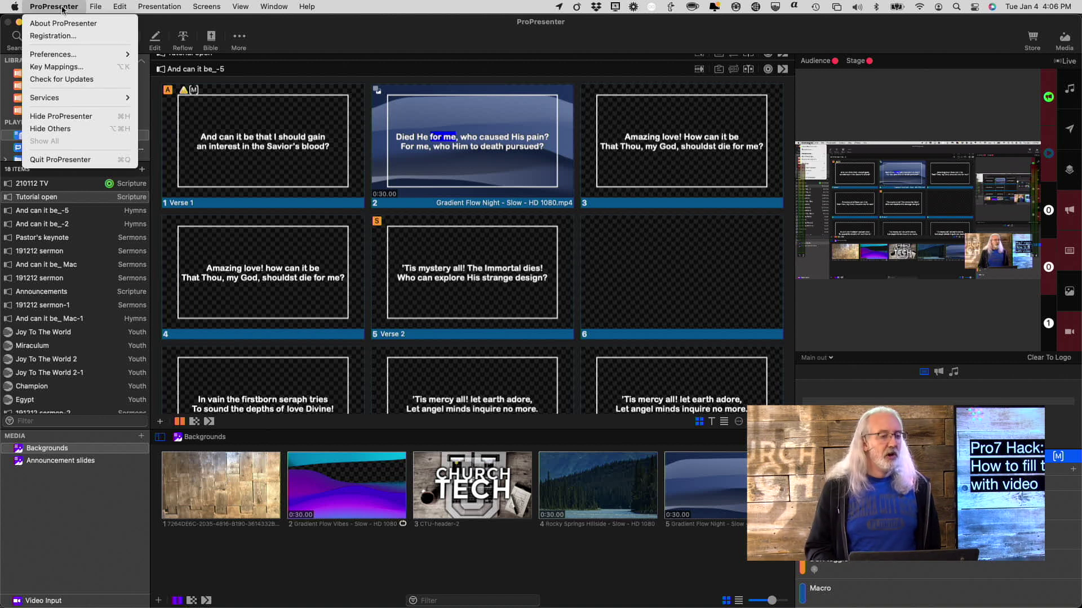
- Open the Inputs preferences and select the NDI Scan Converter input
mouse_move(77, 58)
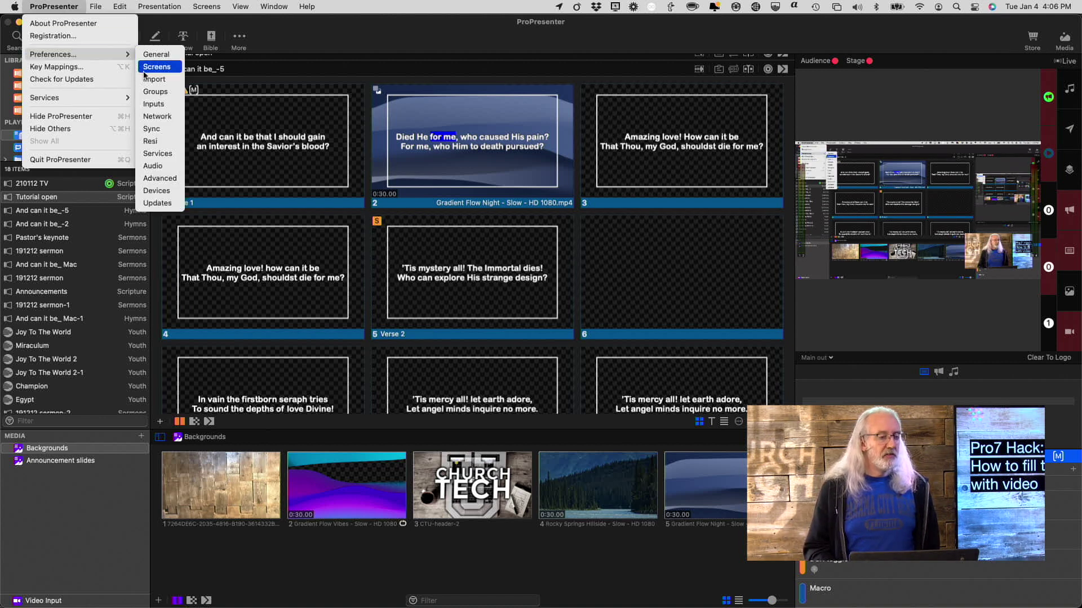
click(152, 104)
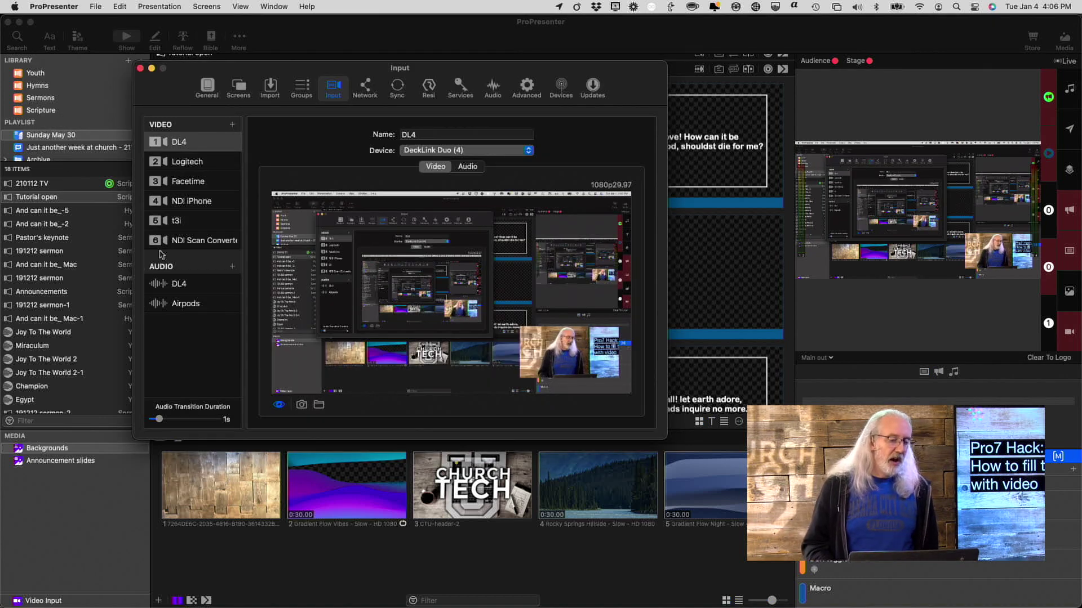
scroll(169, 228, down, 1)
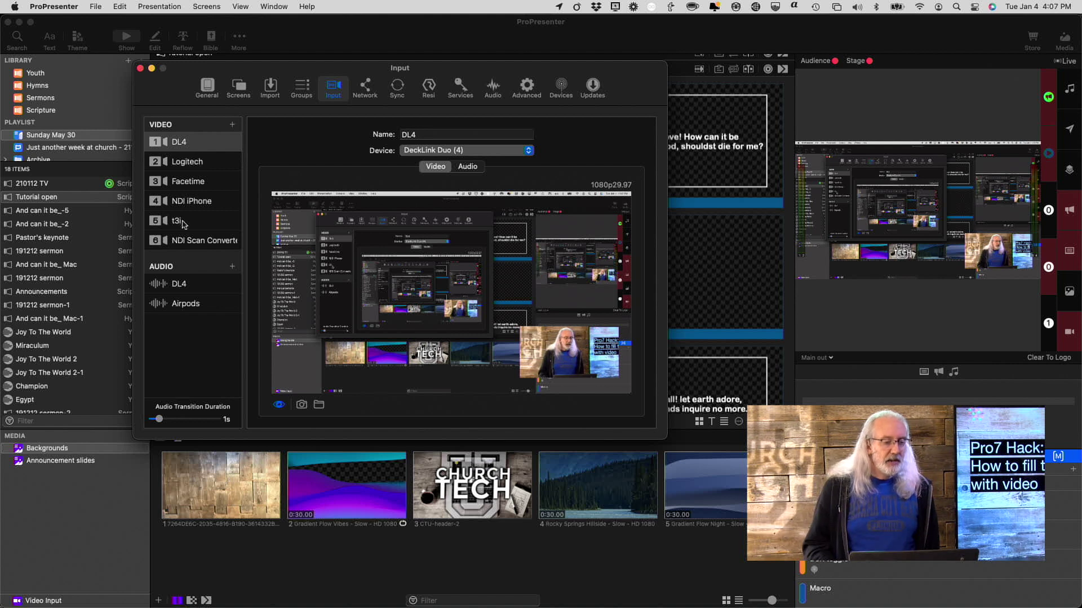
click(189, 207)
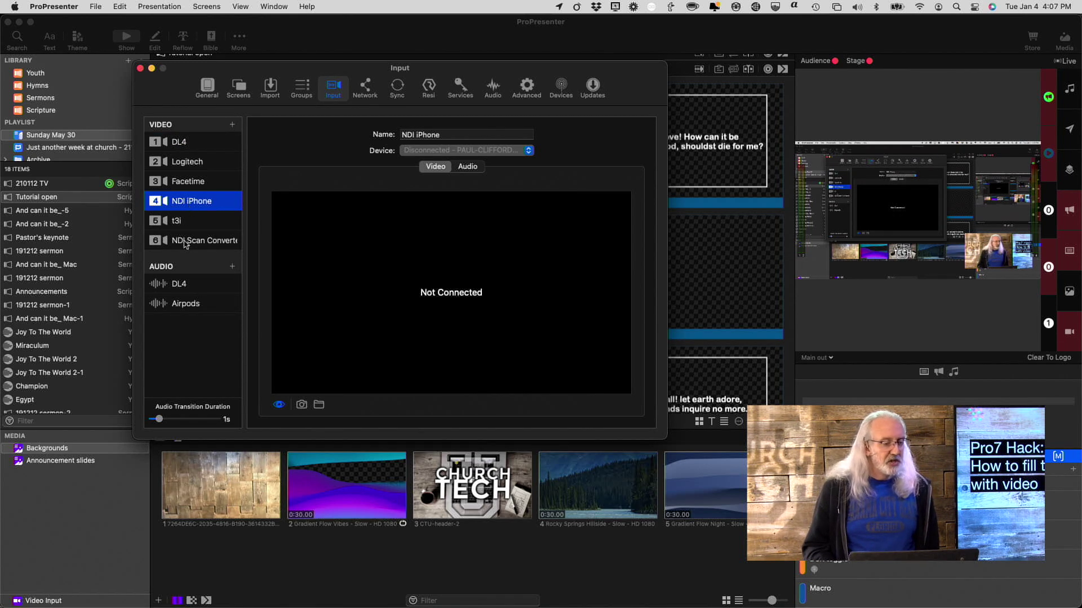
click(186, 242)
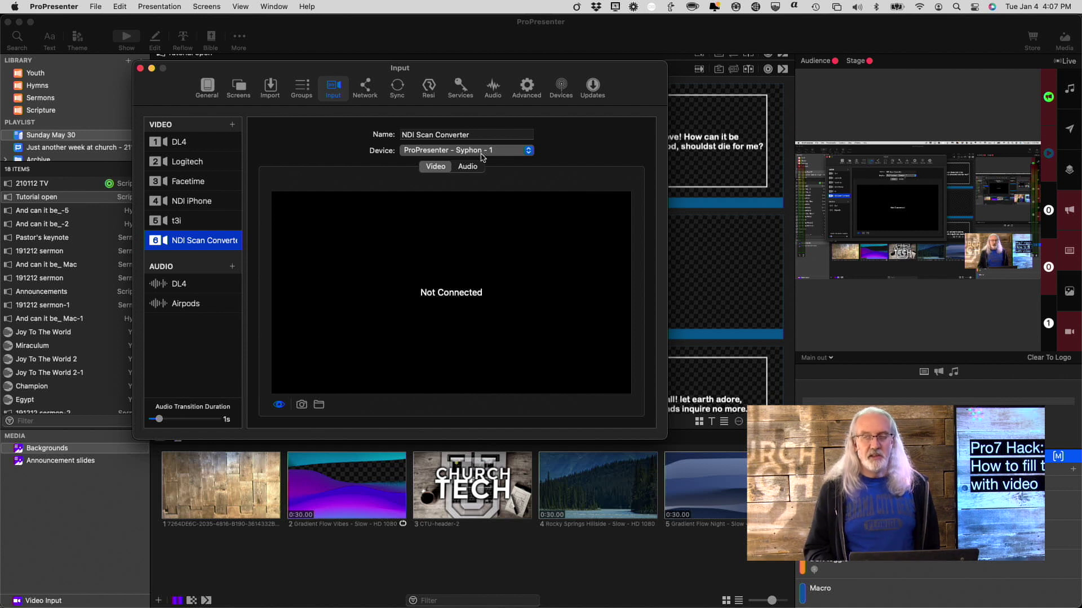
- Set its device to ProPresenter - Syphon - 1, briefly testing CamTwist, then close preferences
click(530, 151)
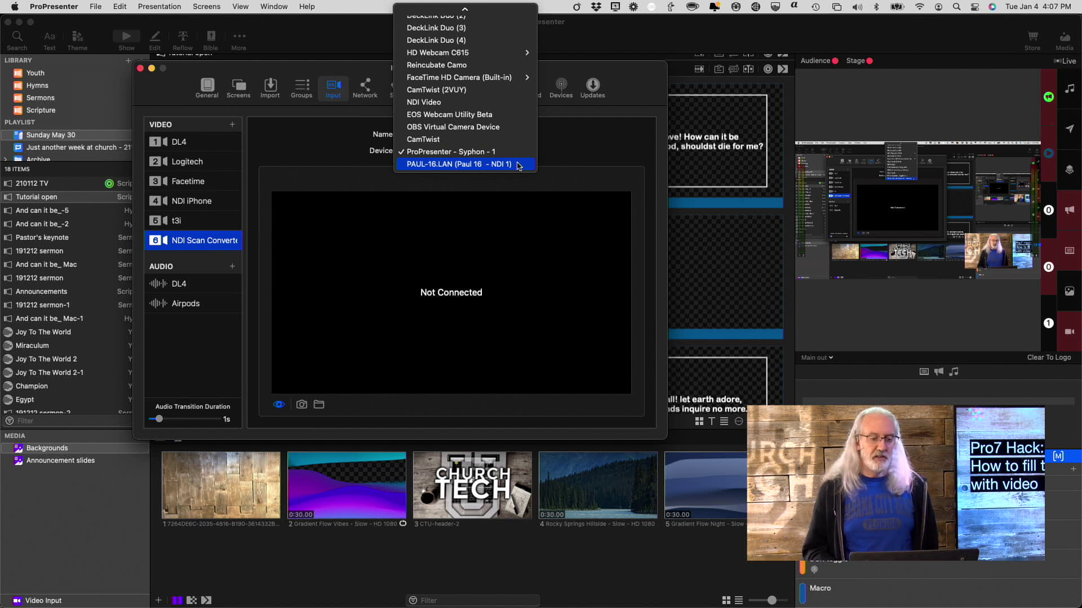
click(514, 152)
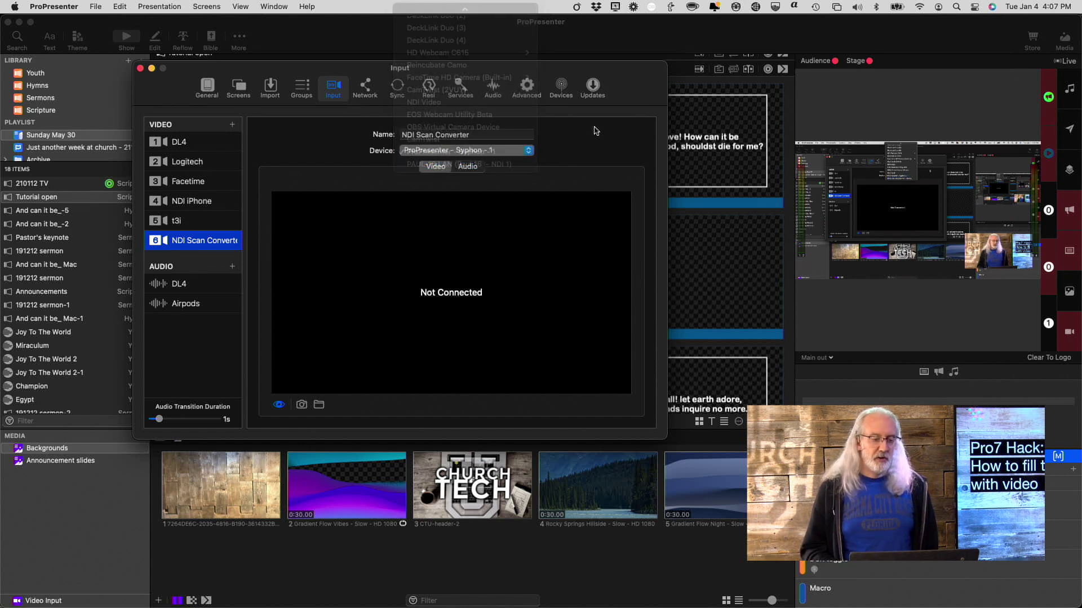
click(528, 151)
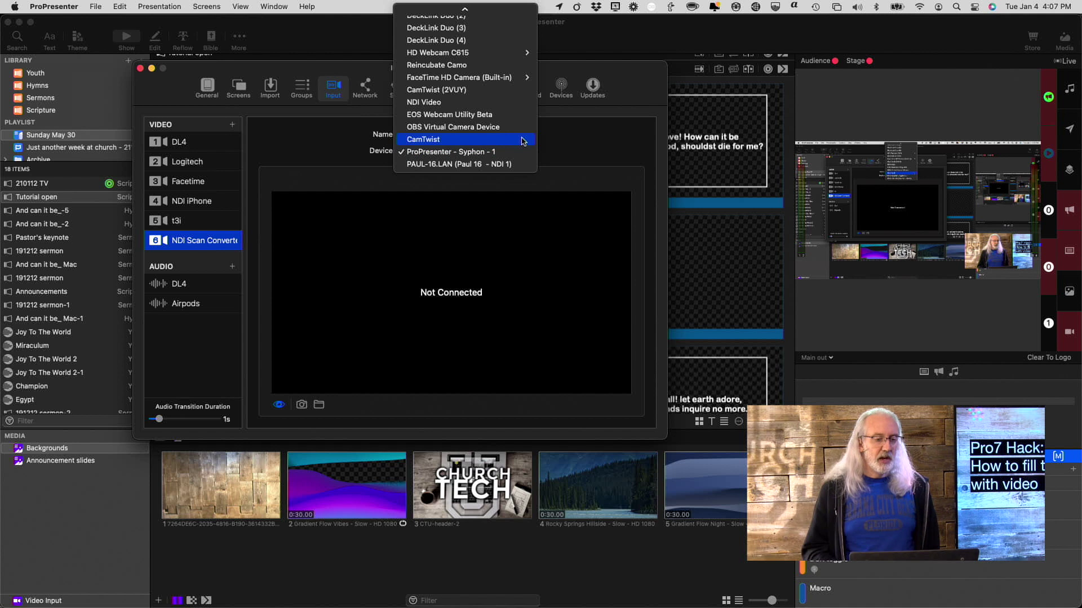
click(523, 139)
click(525, 151)
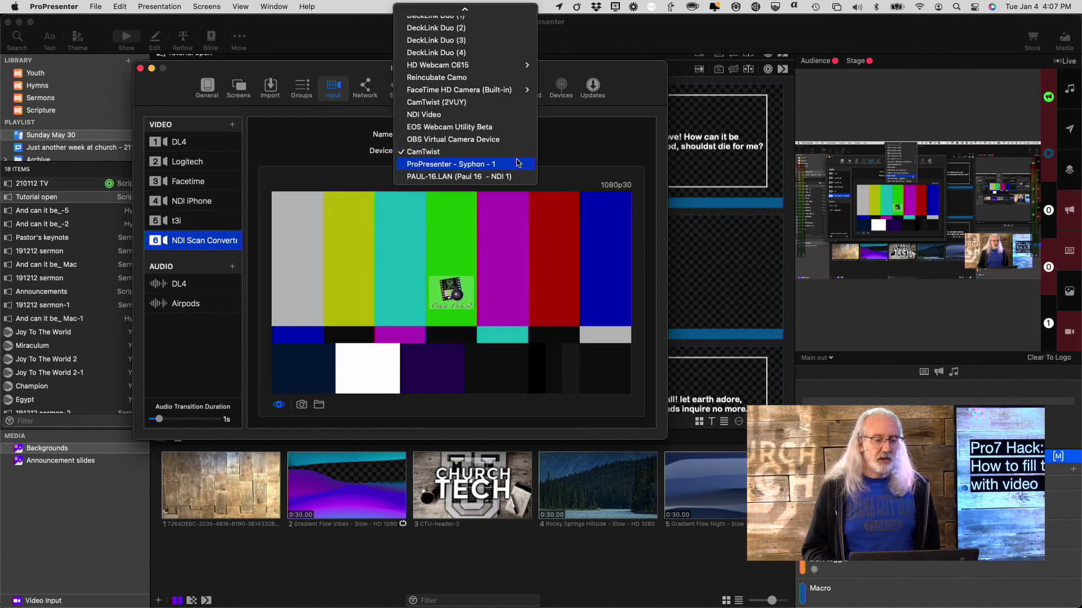
click(517, 164)
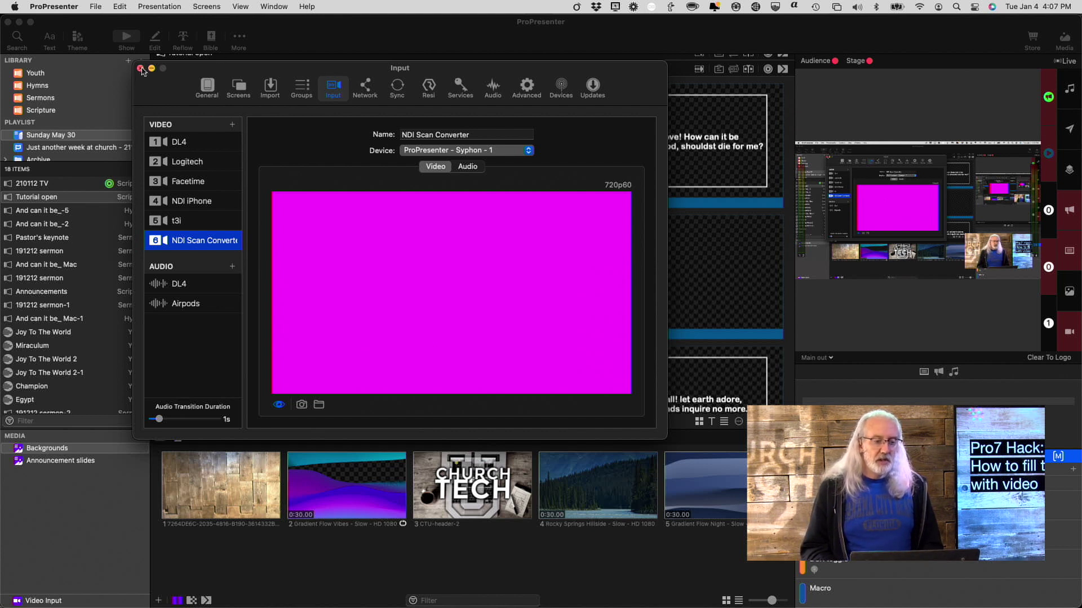
click(141, 68)
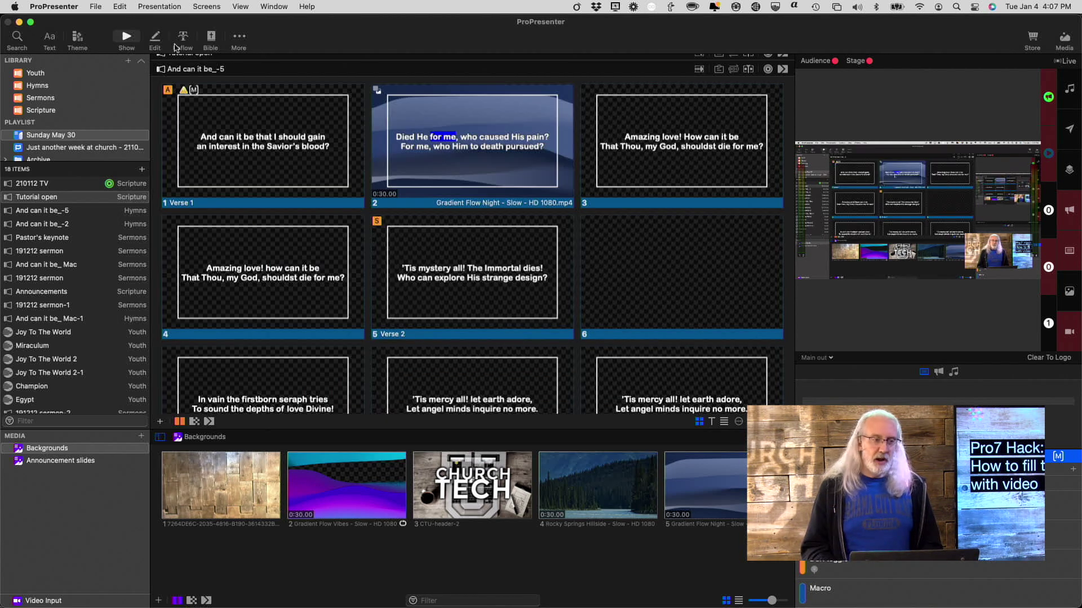
- Recheck the live stream screen's magenta Syphon - 1 output in Configure Screens
click(60, 8)
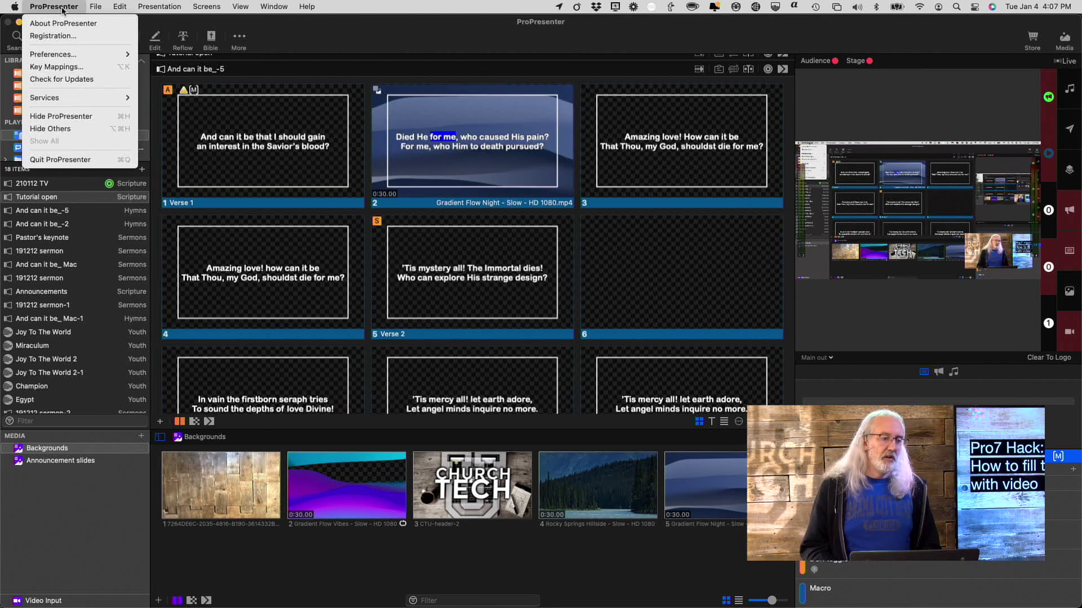
mouse_move(160, 5)
mouse_move(207, 7)
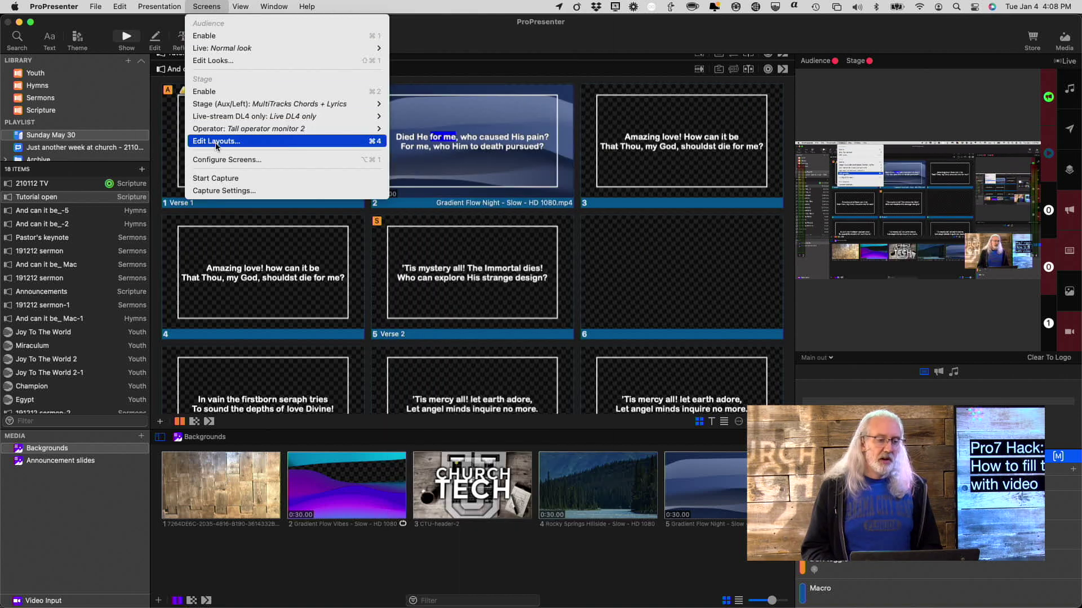
click(219, 161)
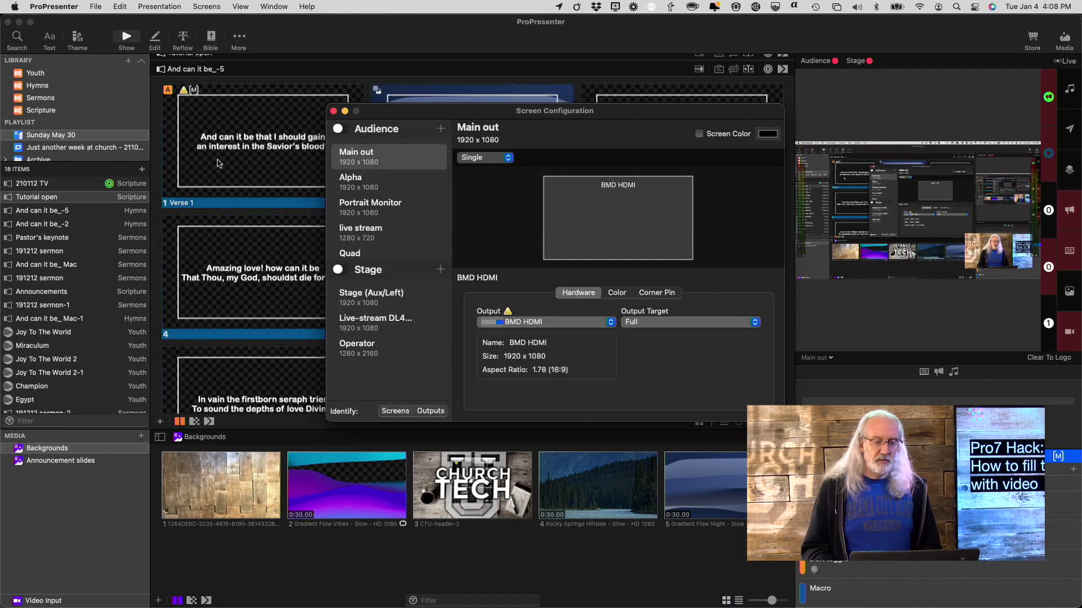
click(368, 232)
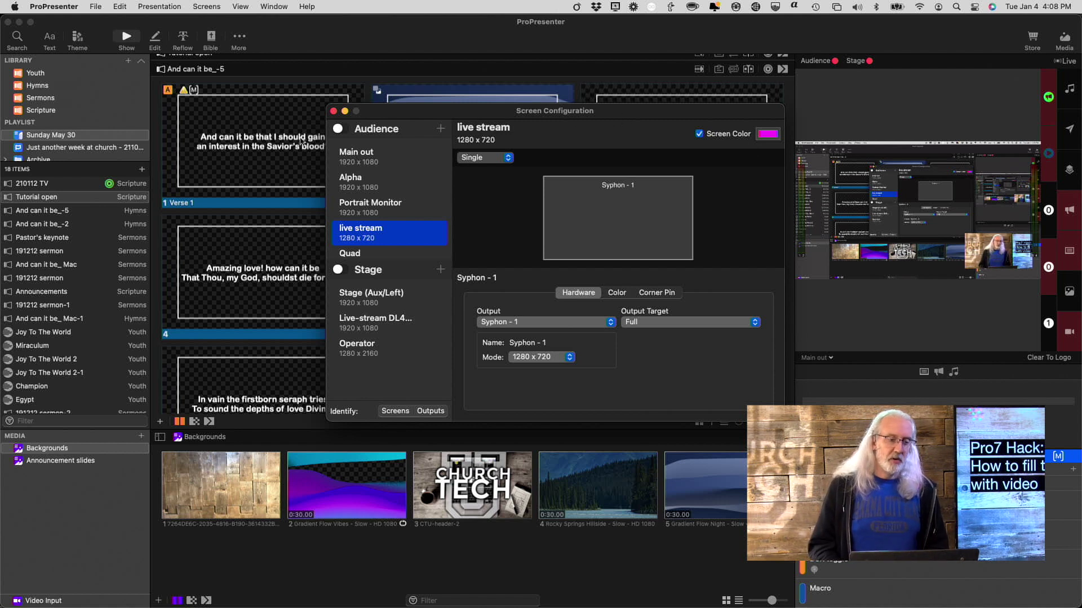
click(334, 111)
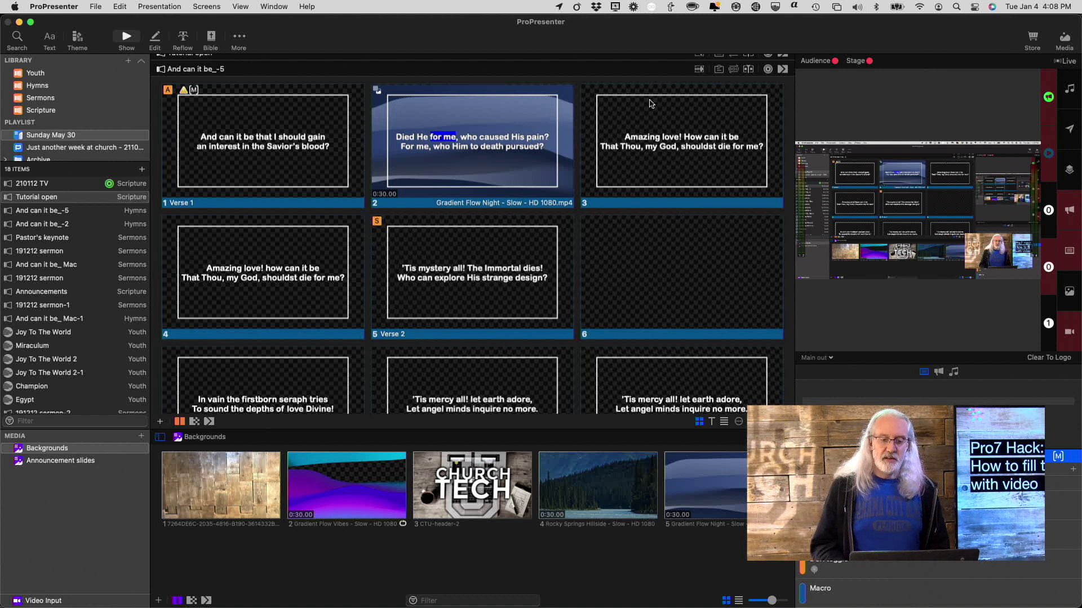
- Select the 'Amazing love!' slide and switch the preview from Main out to live stream
click(675, 149)
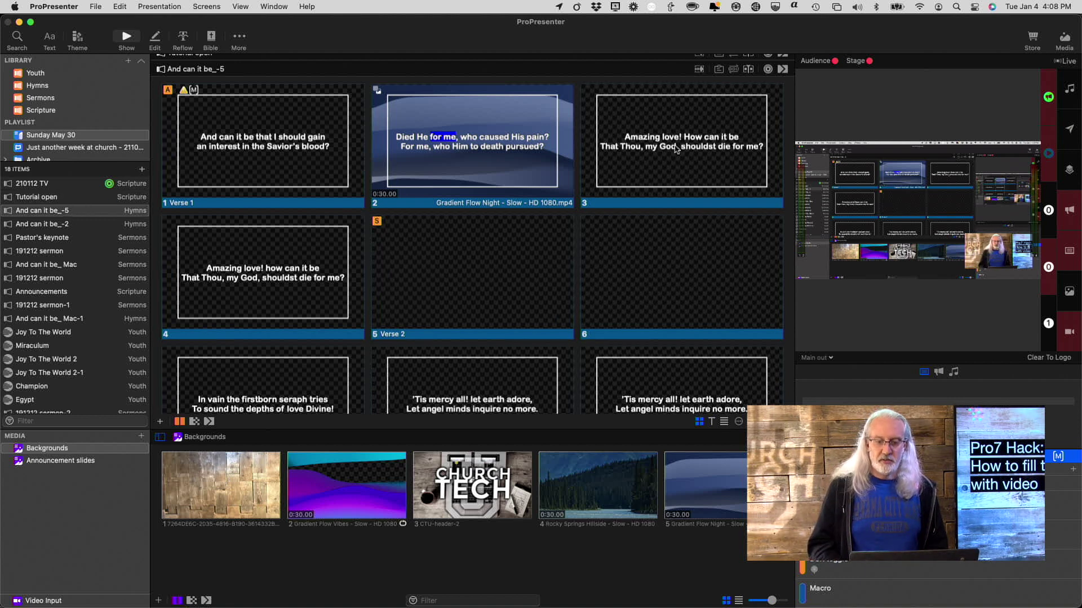
click(829, 359)
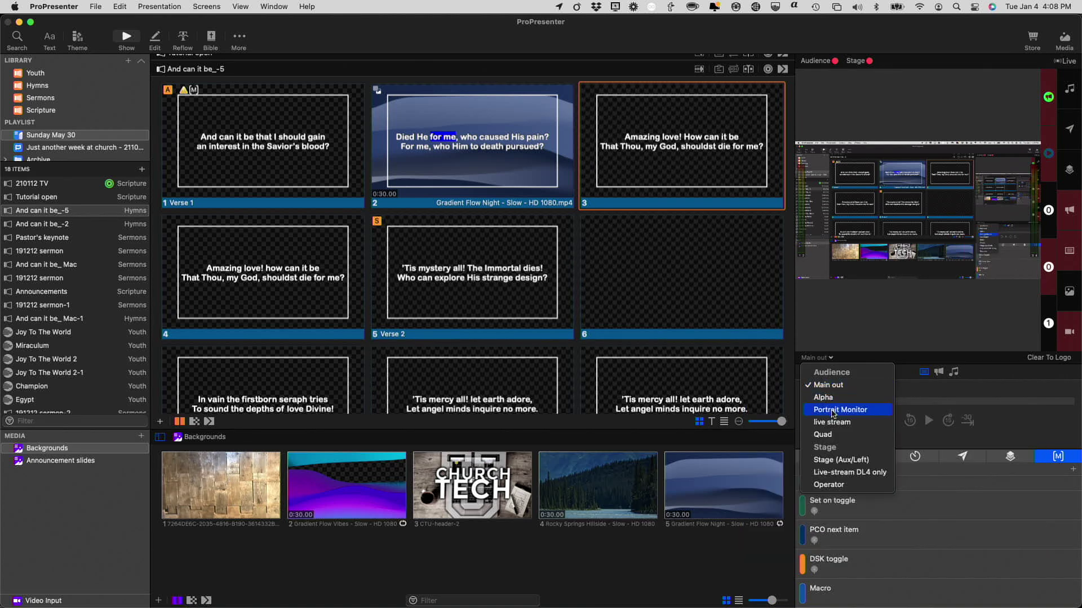
click(832, 424)
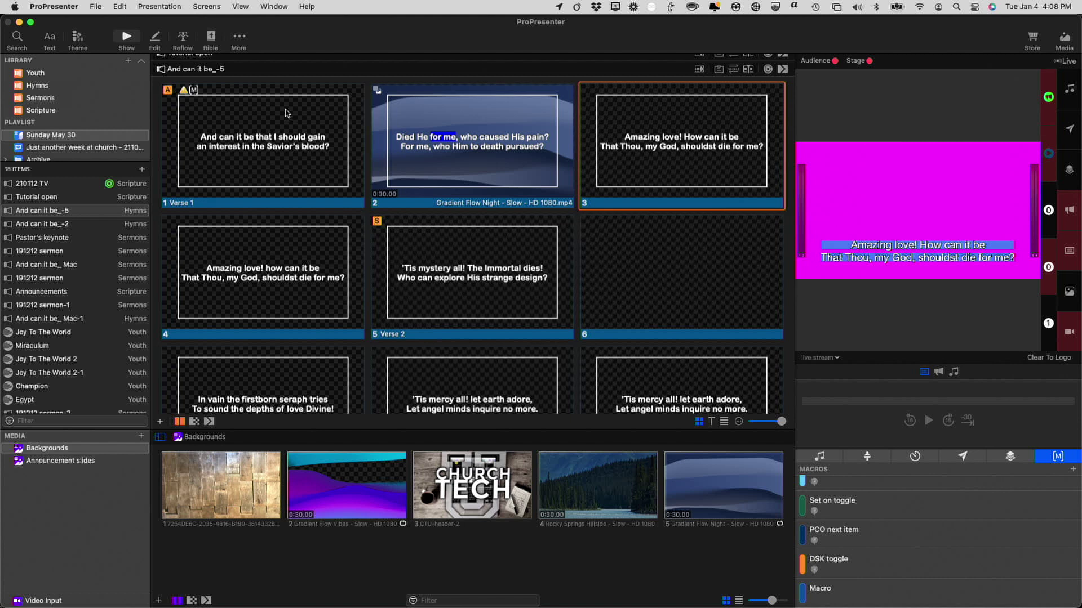
- Uncheck Props for live stream in the Normal look and save the look
click(207, 6)
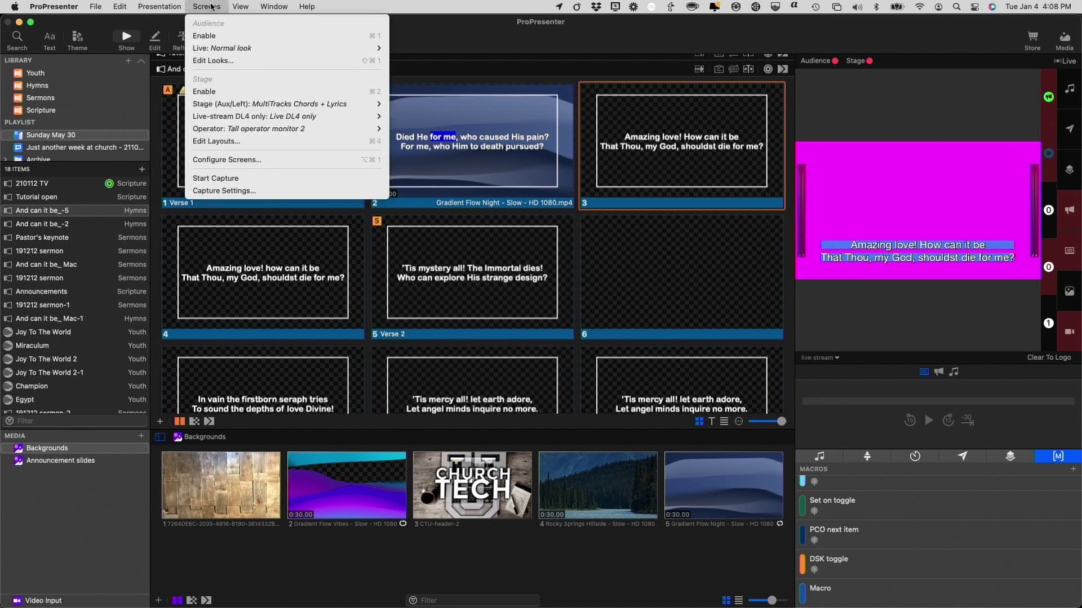
click(213, 61)
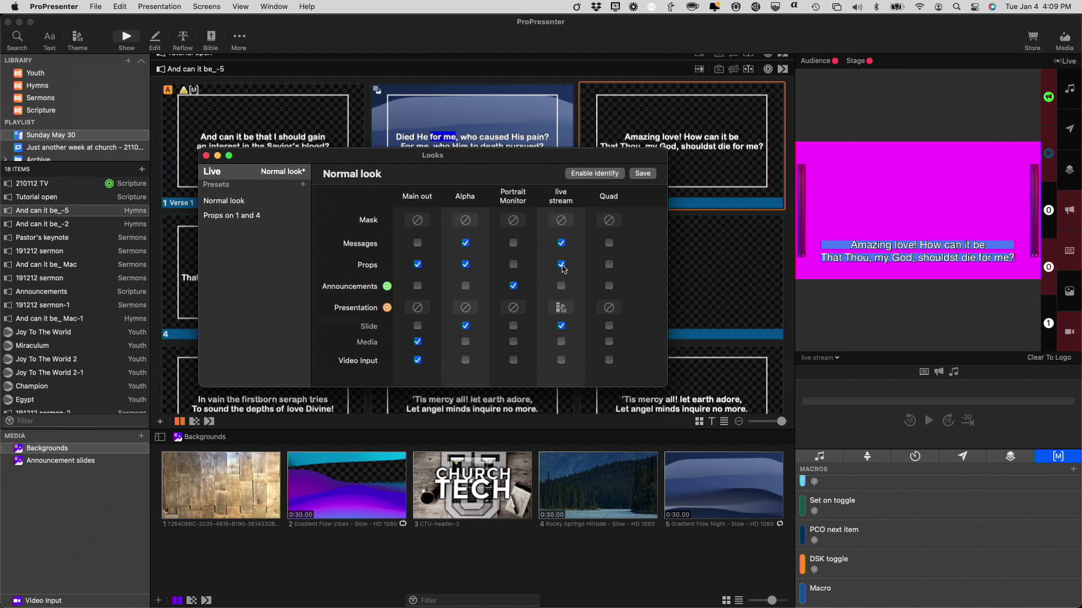
click(561, 264)
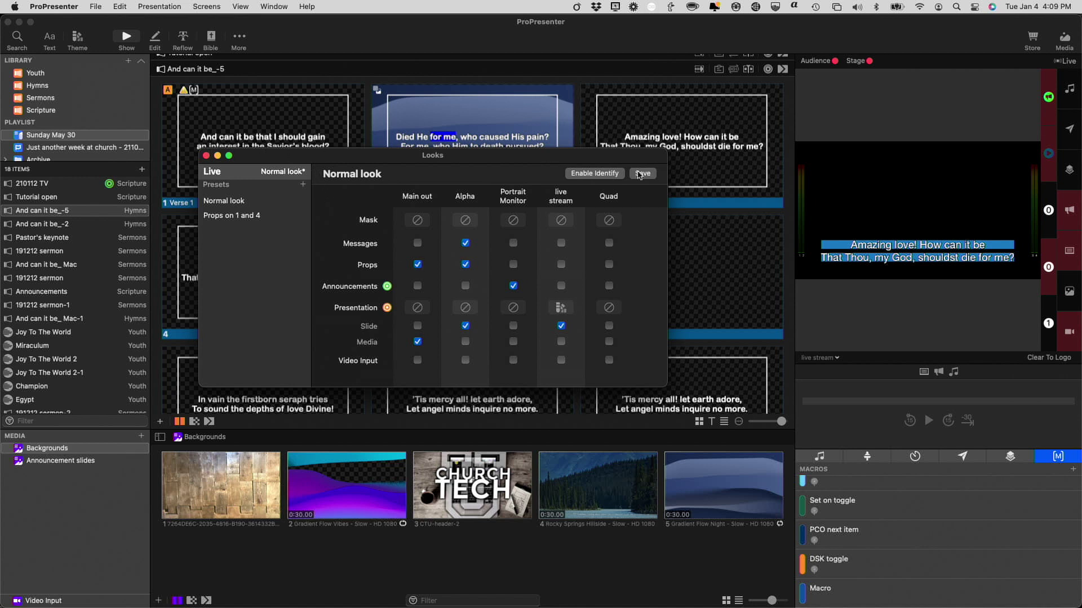
click(643, 173)
click(641, 191)
click(206, 155)
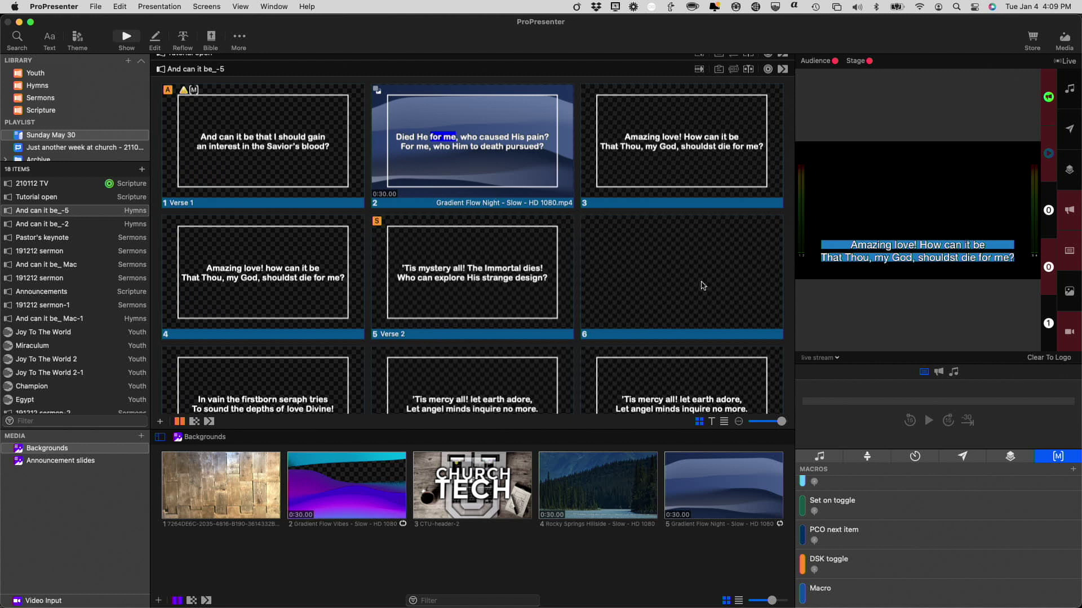
- Switch the output preview back to Main out and show the Props library
click(838, 363)
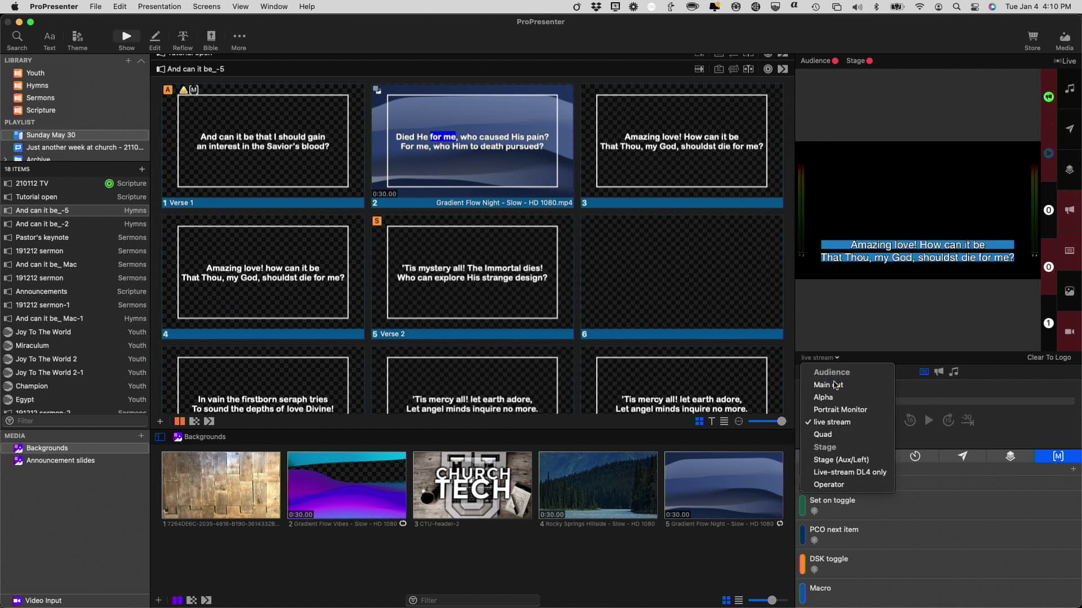
click(835, 384)
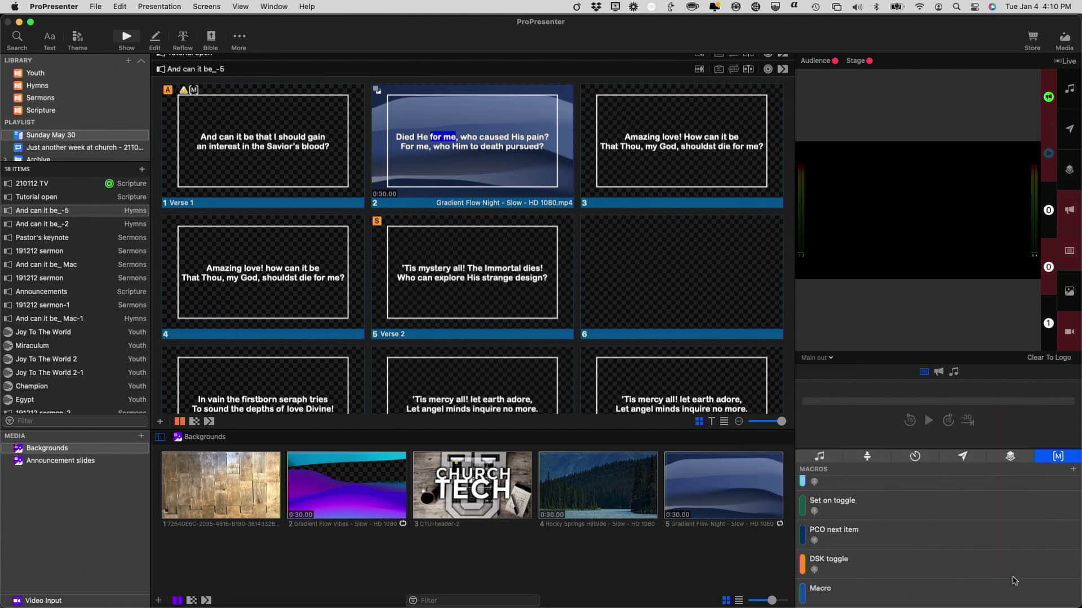
click(1014, 457)
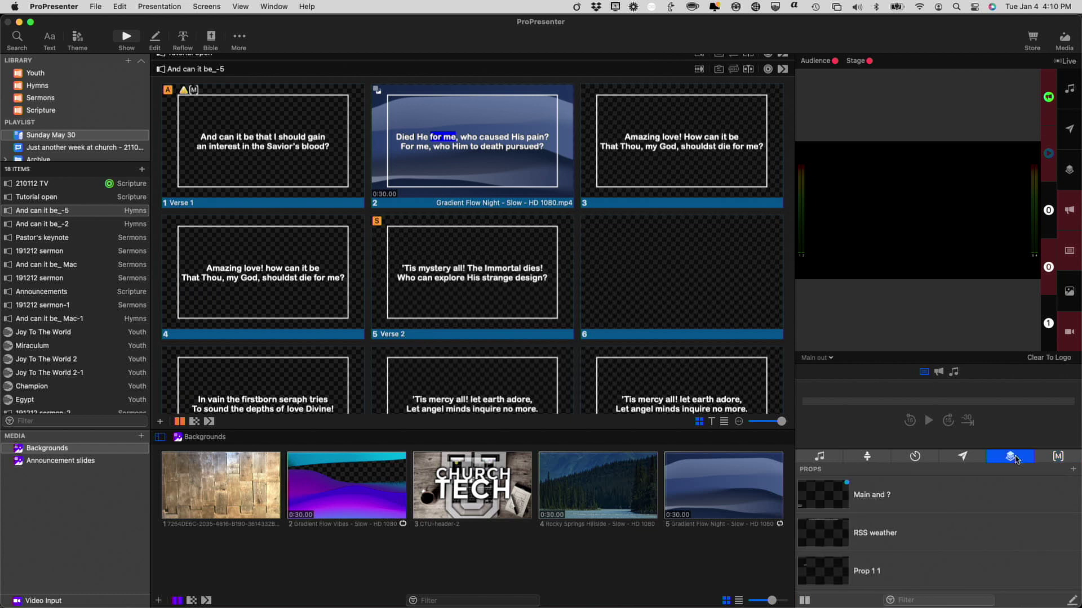
- Add a new prop named 'live input' at the bottom of the props library
scroll(925, 571, down, 4)
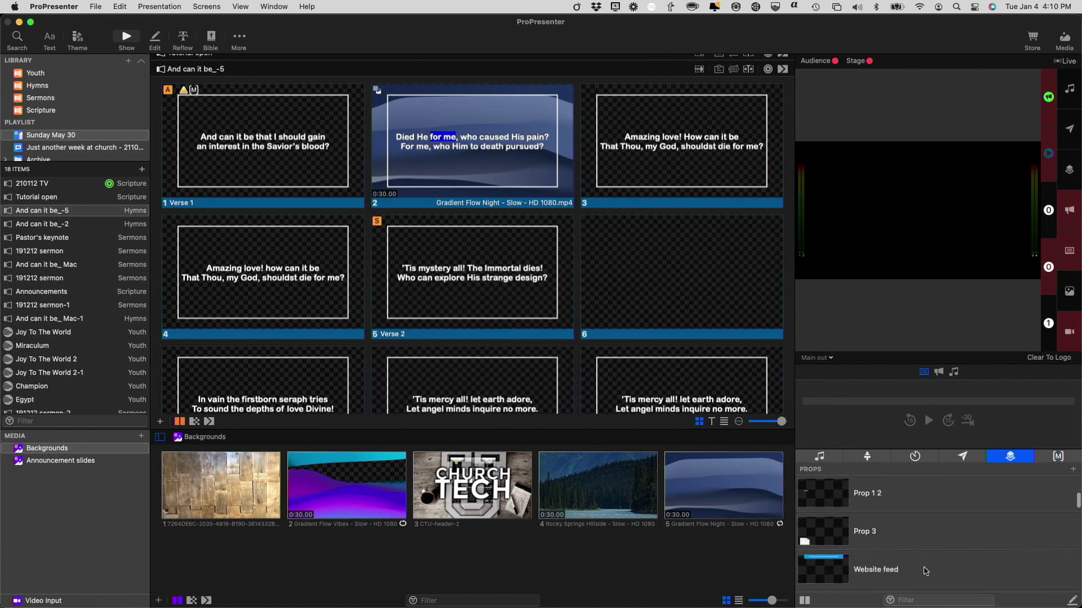
scroll(925, 571, down, 5)
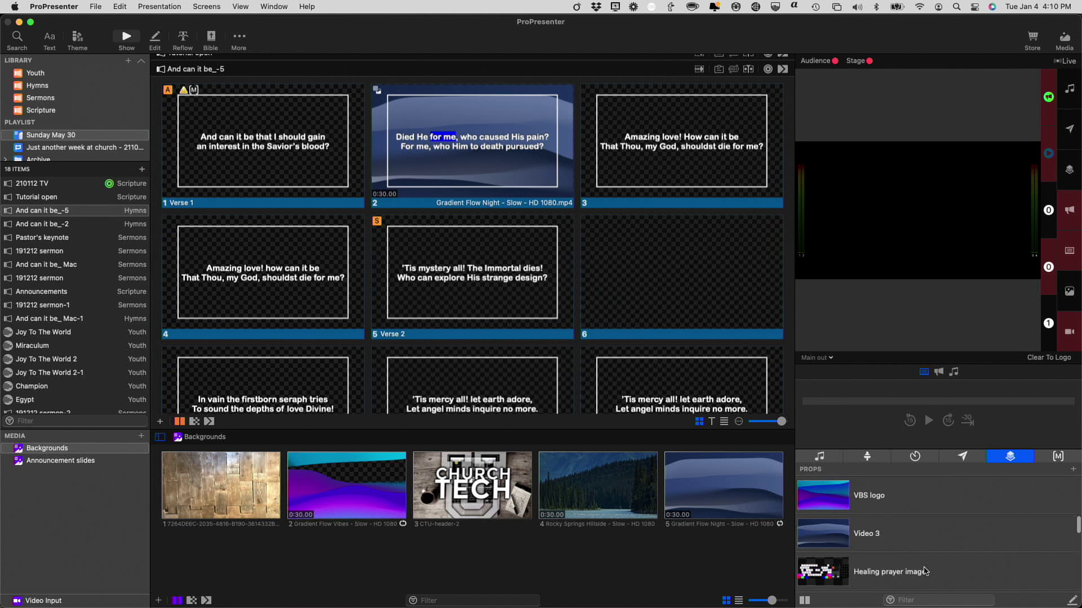
scroll(924, 572, down, 5)
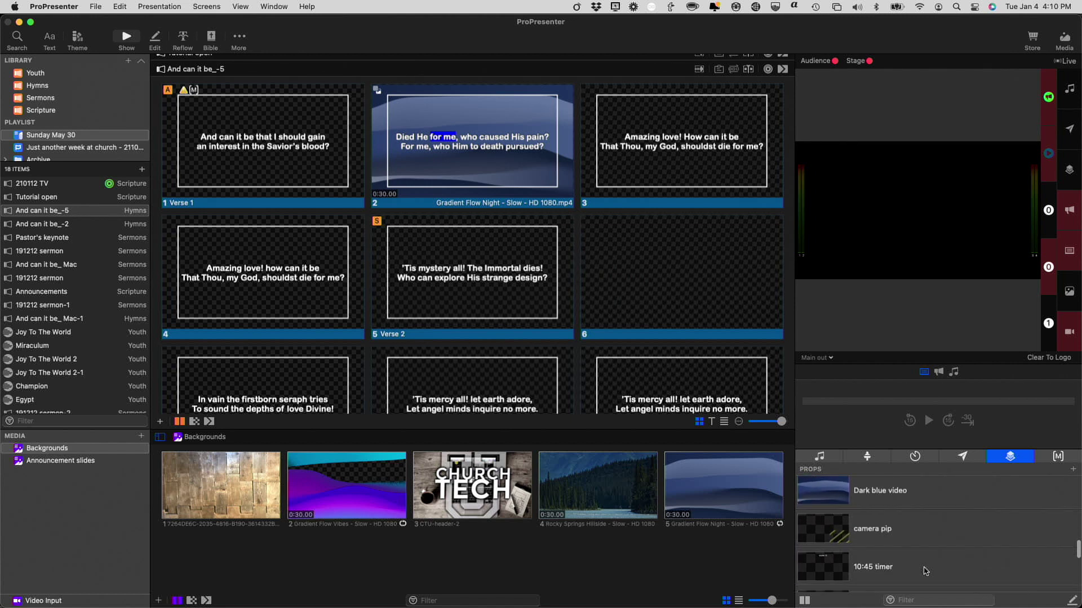
scroll(925, 571, down, 3)
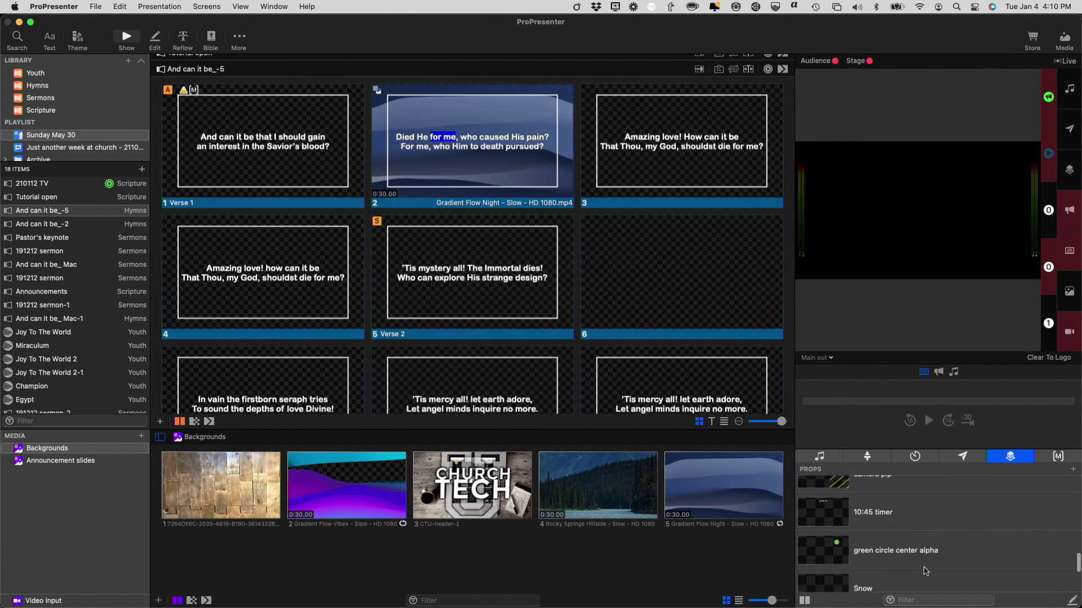
scroll(958, 541, up, 15)
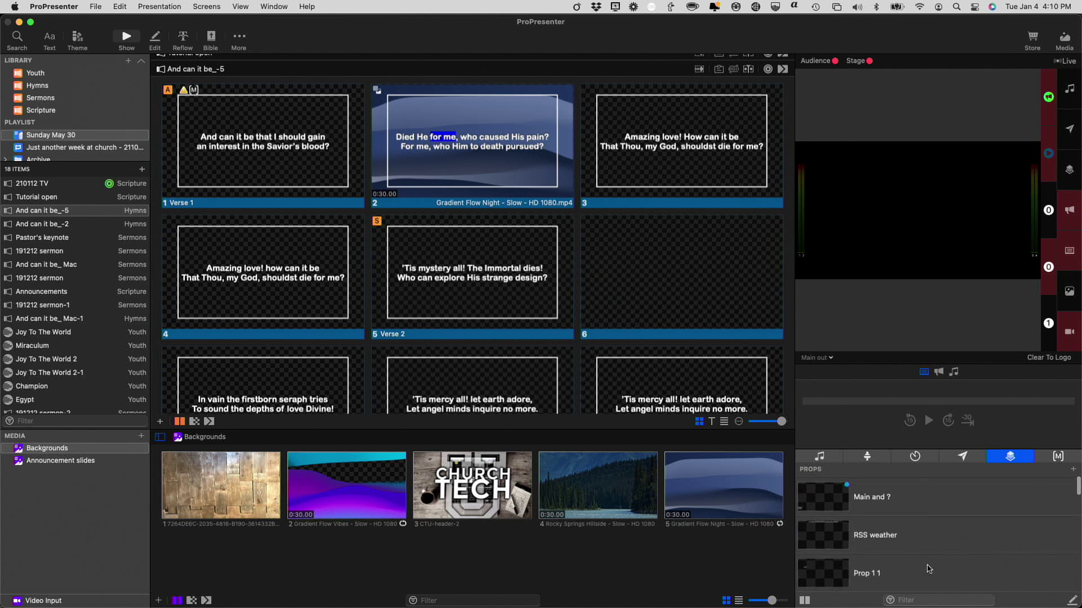
click(1073, 471)
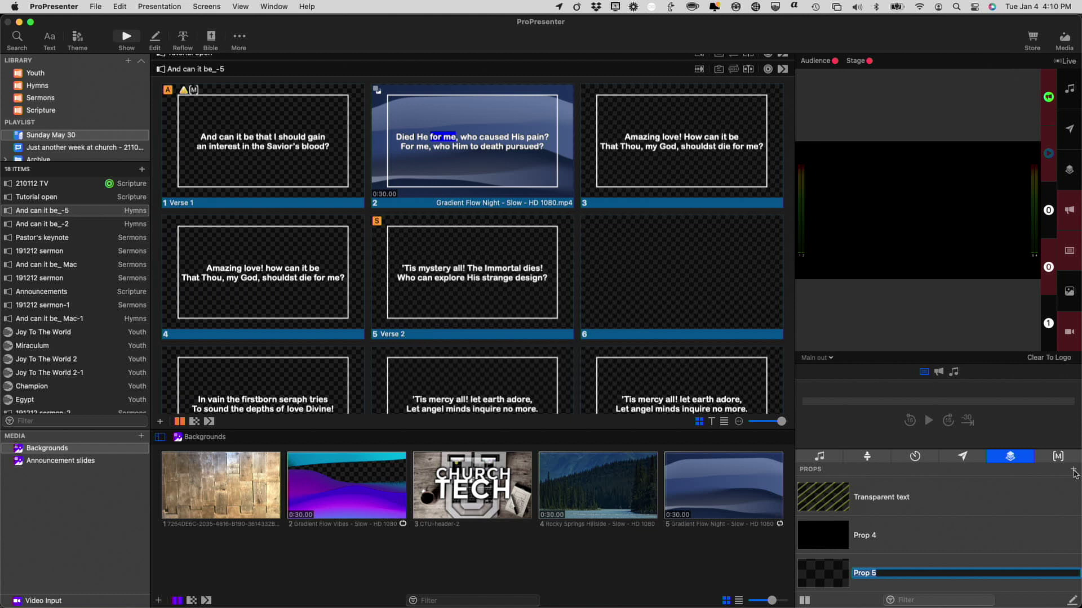
text(I)
key(Return)
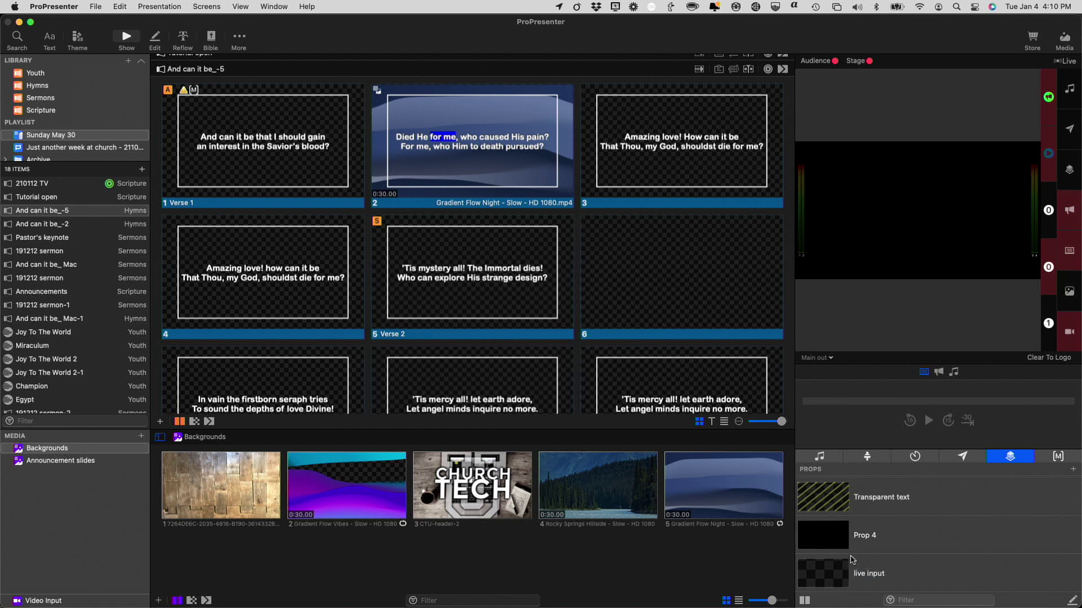
right_click(830, 575)
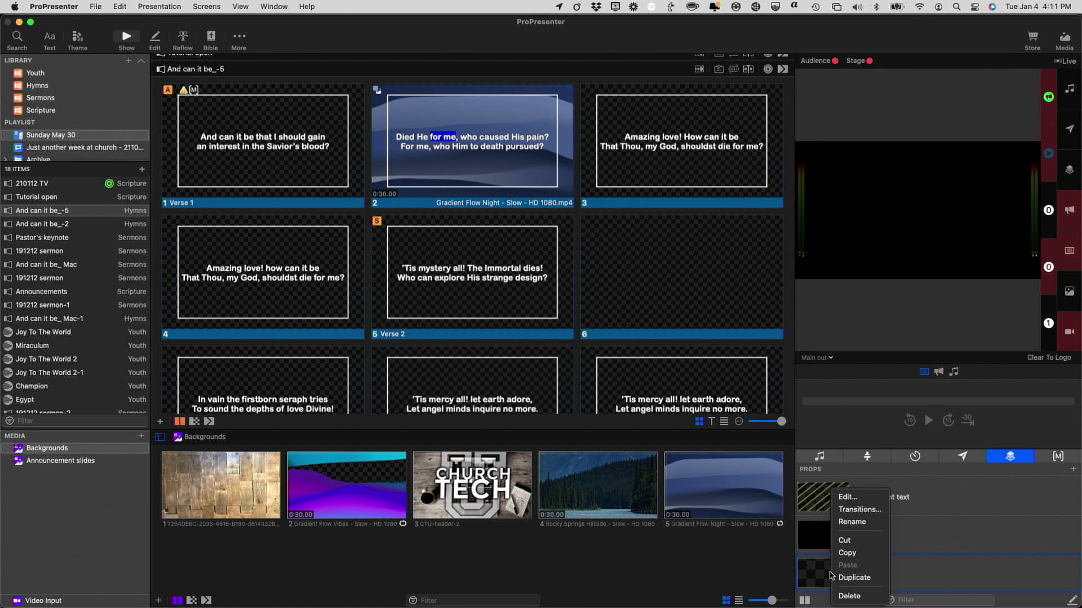
- Add a video input object to the live input prop, stretched to fill the canvas
click(847, 498)
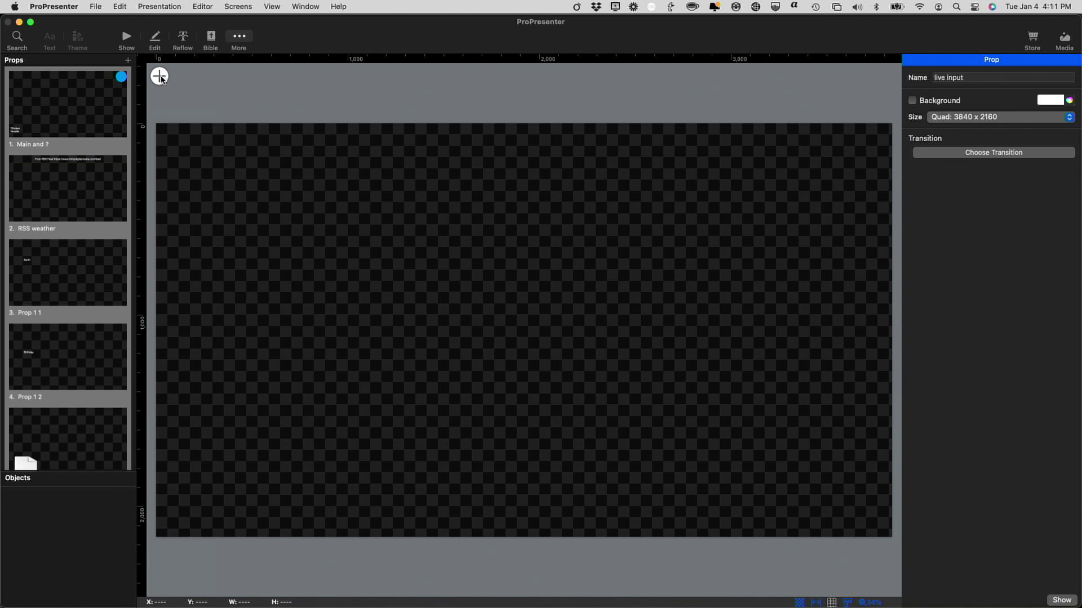
click(159, 77)
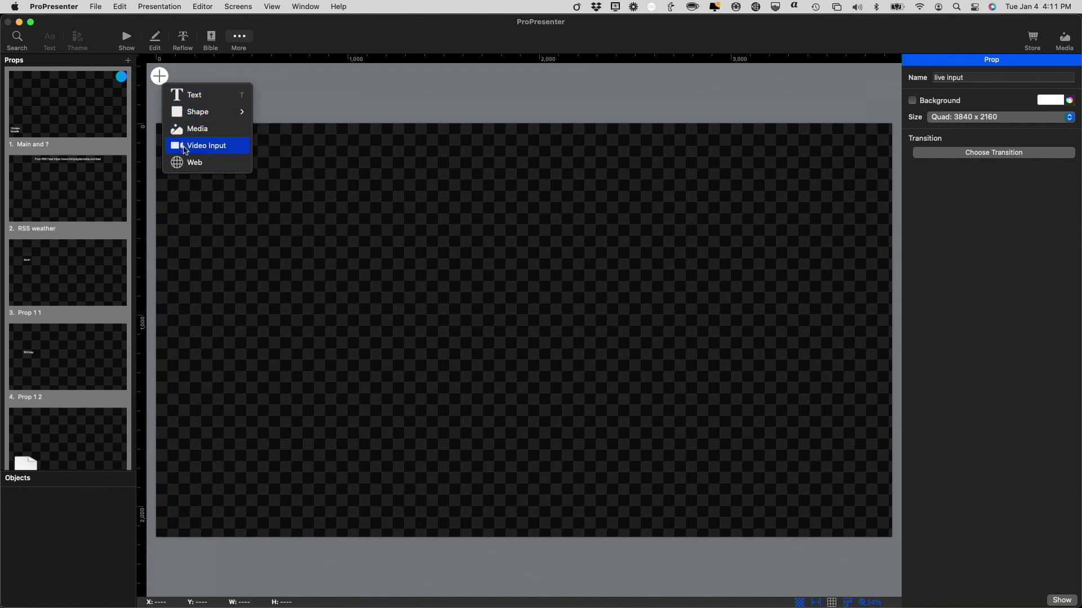
click(186, 148)
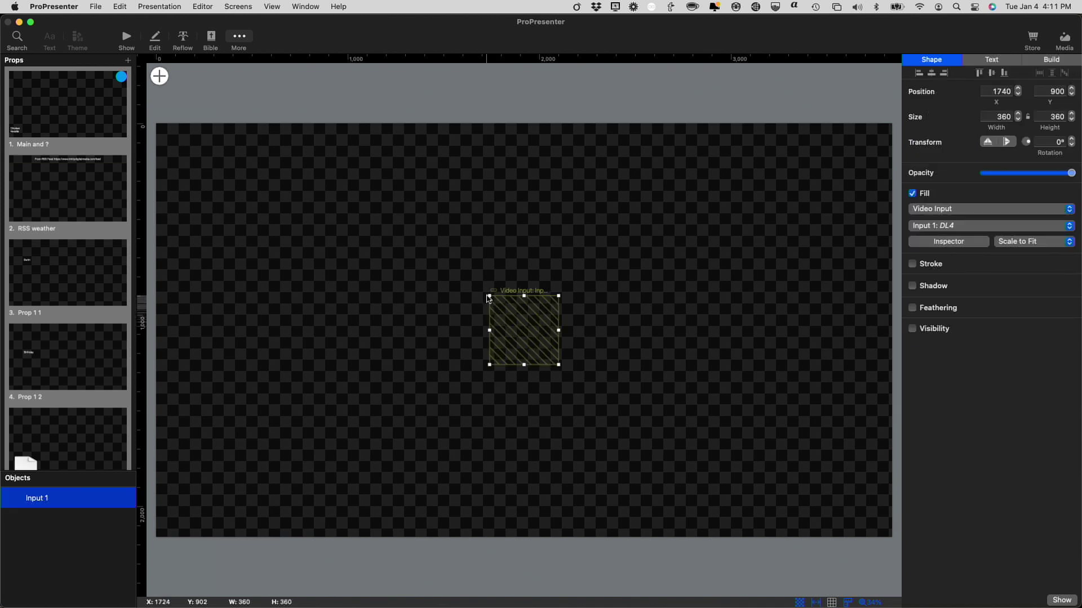
drag(489, 294, 159, 124)
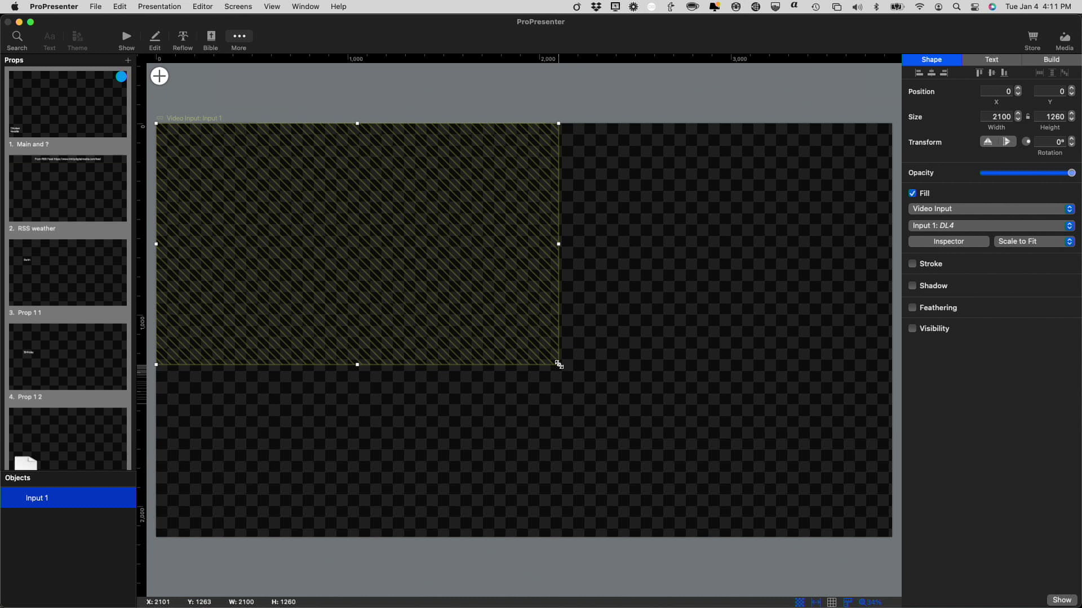
drag(558, 365, 892, 538)
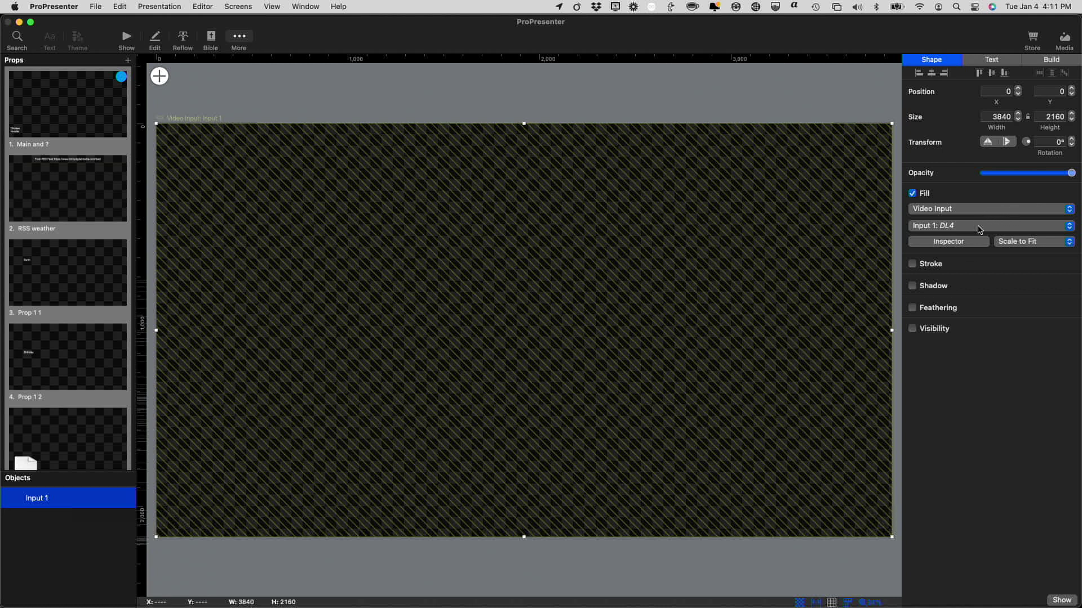
- Set the video input source to Input 6: NDI Scan Converter and open its settings
click(979, 229)
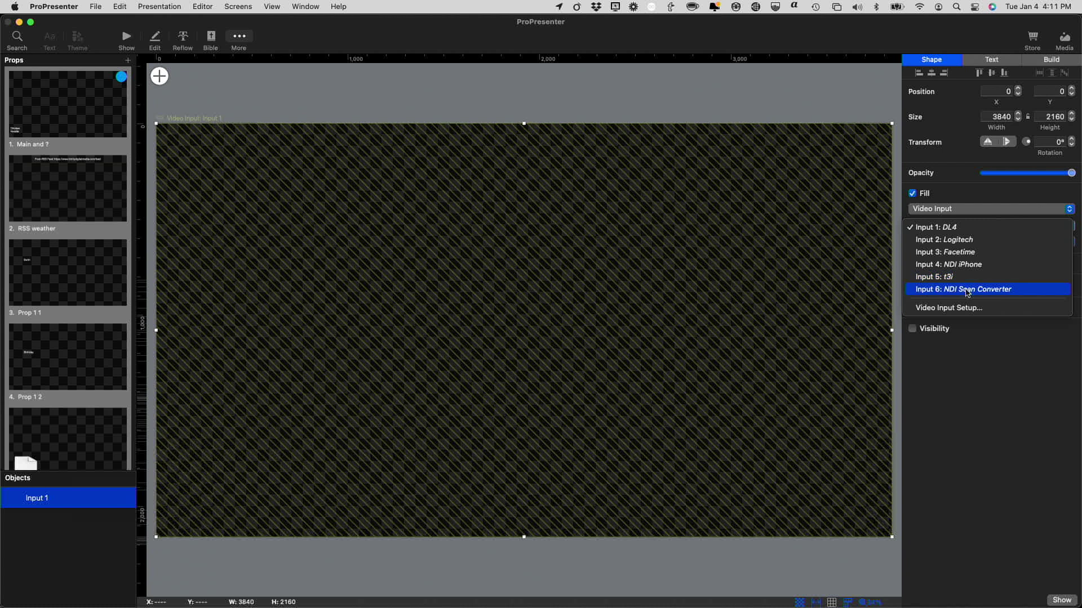
click(967, 290)
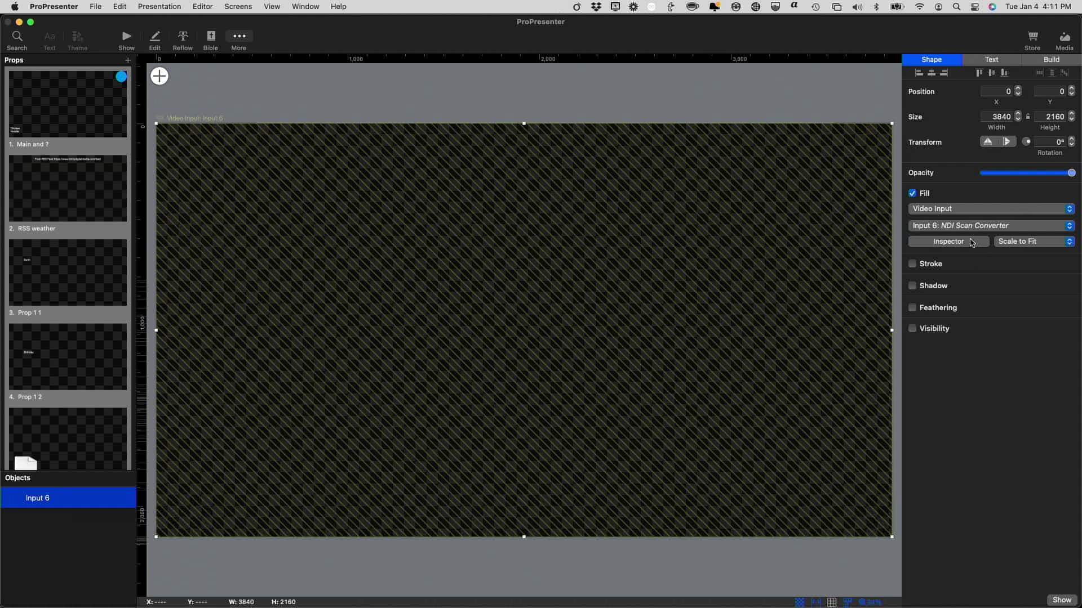
click(964, 246)
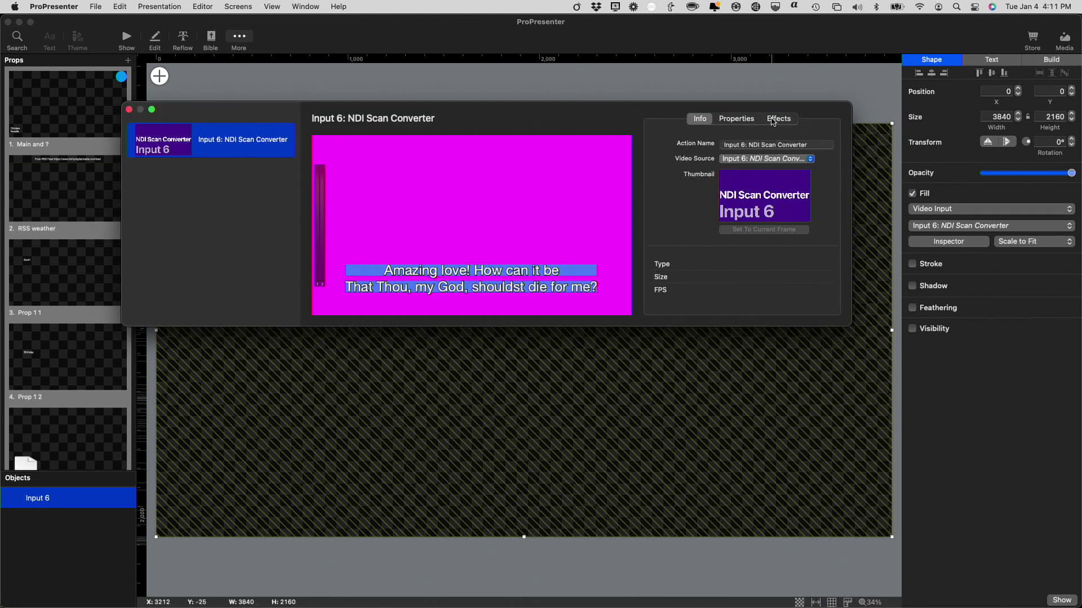
- Add a Color Key effect to Input 6, keeping white at 0.5 tolerance
click(772, 121)
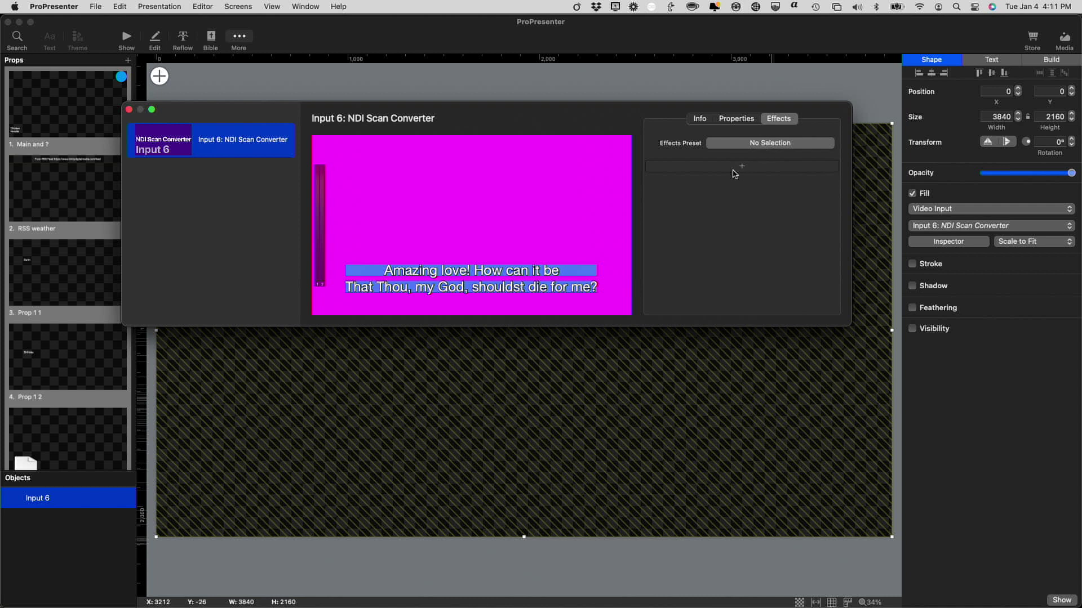
click(742, 170)
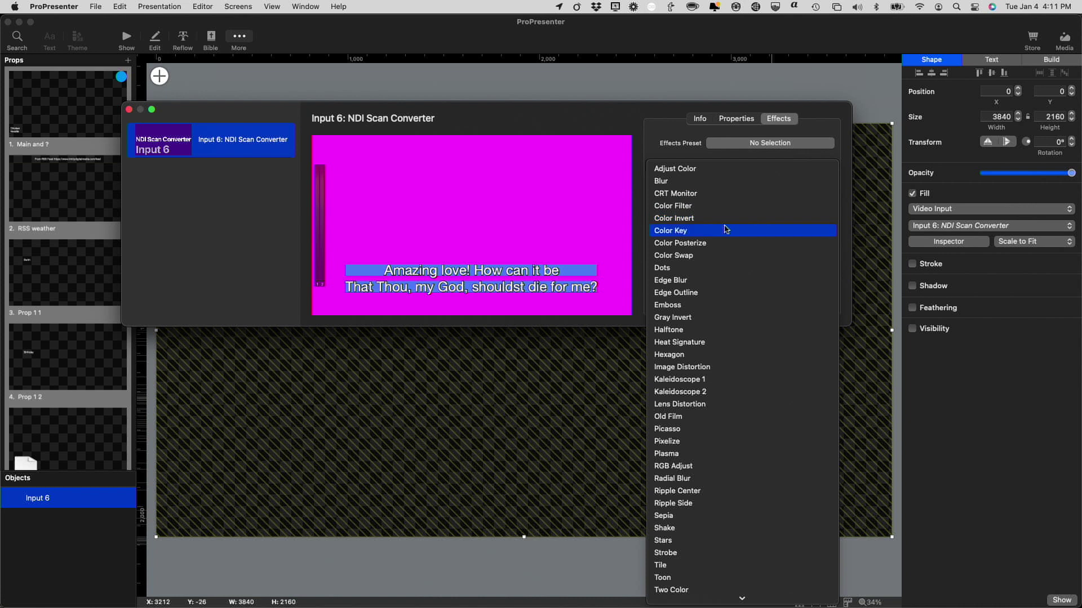
click(727, 232)
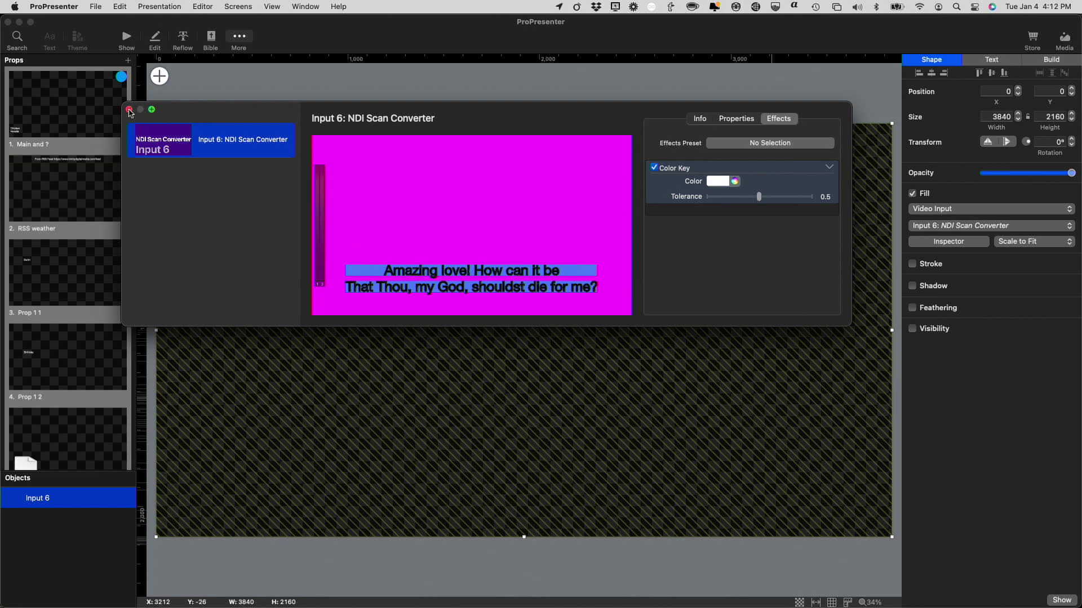
click(129, 110)
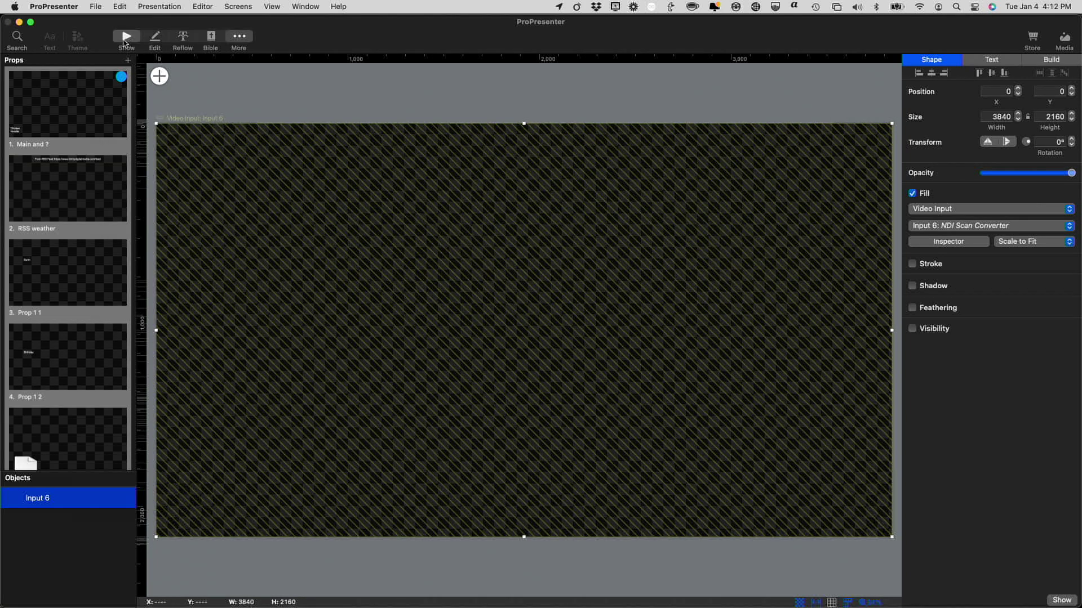
- Show slide 3 'Amazing love! How can it be' and turn on the live input prop on Main out
click(125, 42)
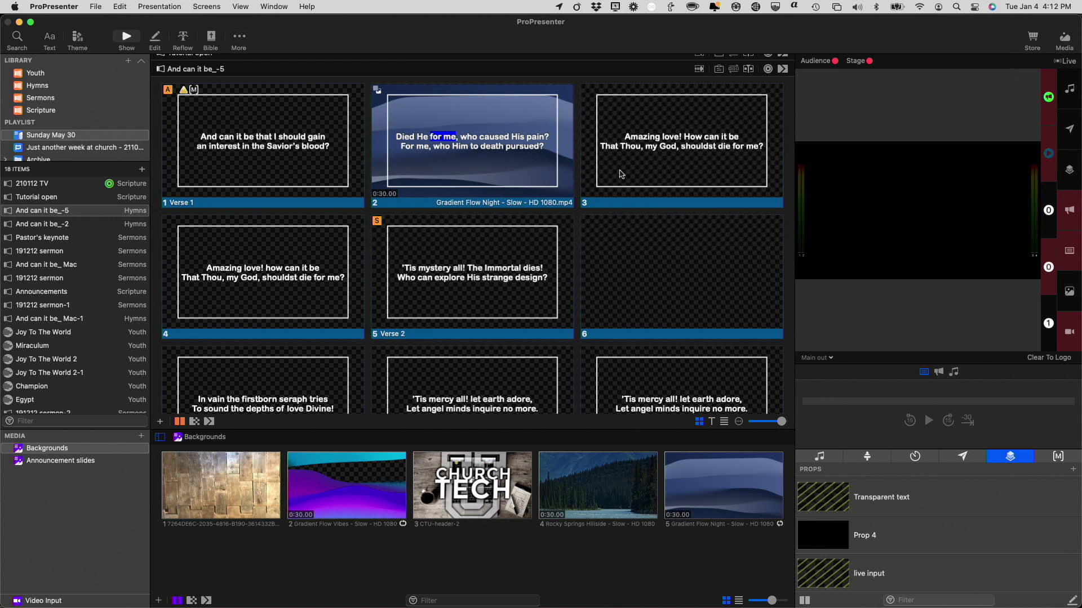
click(646, 164)
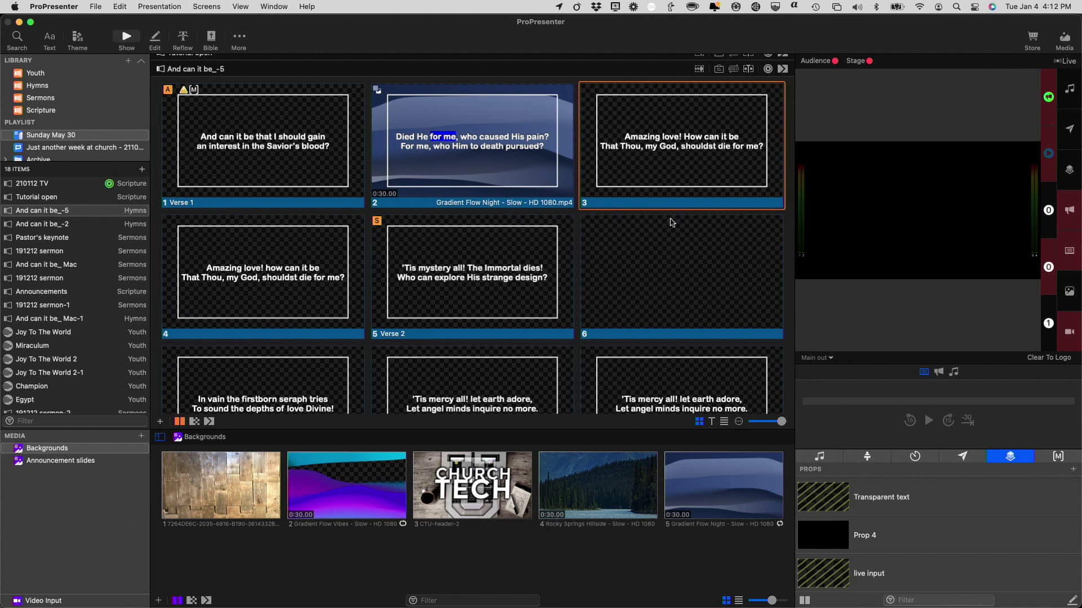
click(830, 360)
click(830, 360)
scroll(883, 578, down, 1)
click(840, 571)
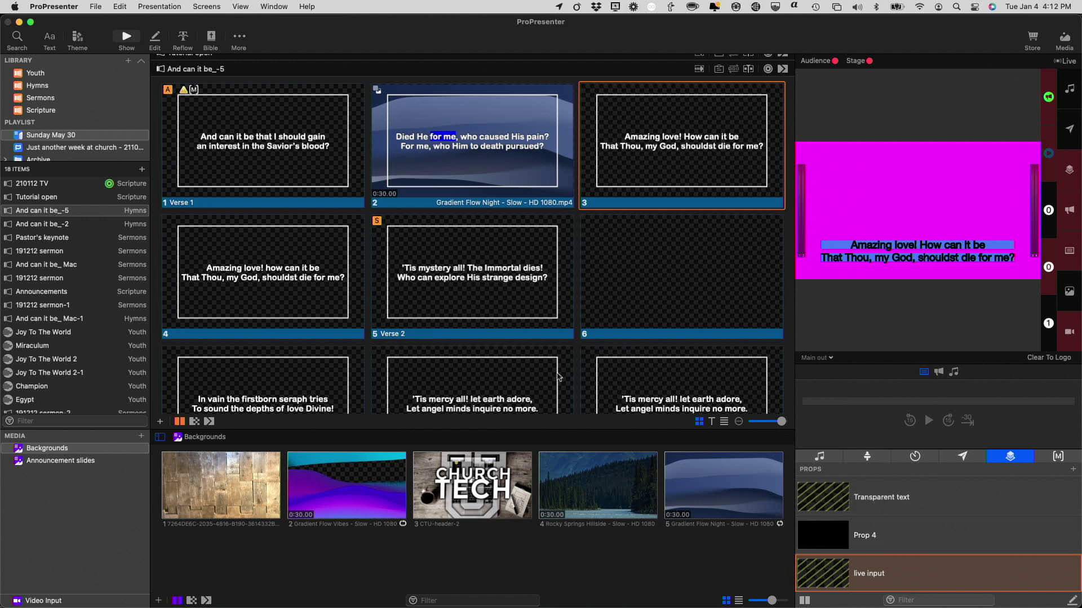
- Cycle through the Gradient Flow Night, Rocky Springs Hillside, wood and CHURCH TECH backgrounds, ending on Rocky Springs Hillside
click(715, 497)
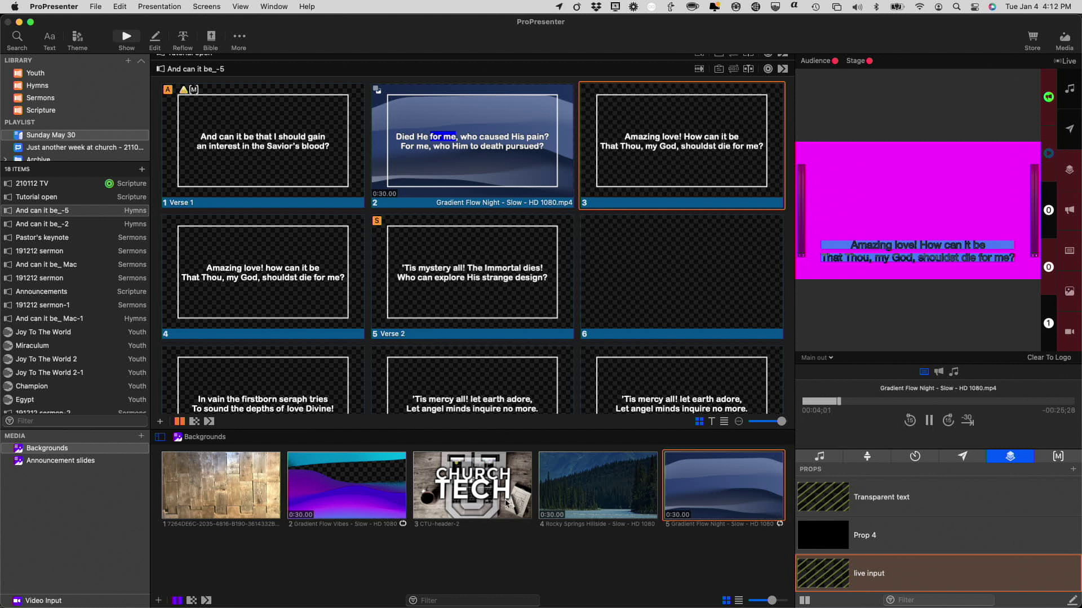
click(596, 500)
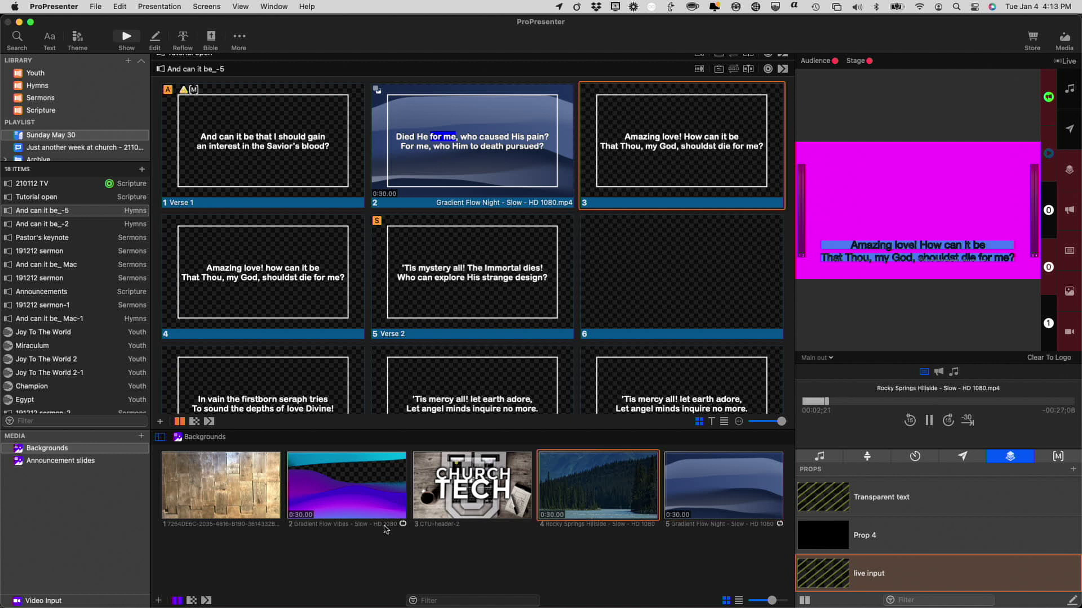
click(235, 483)
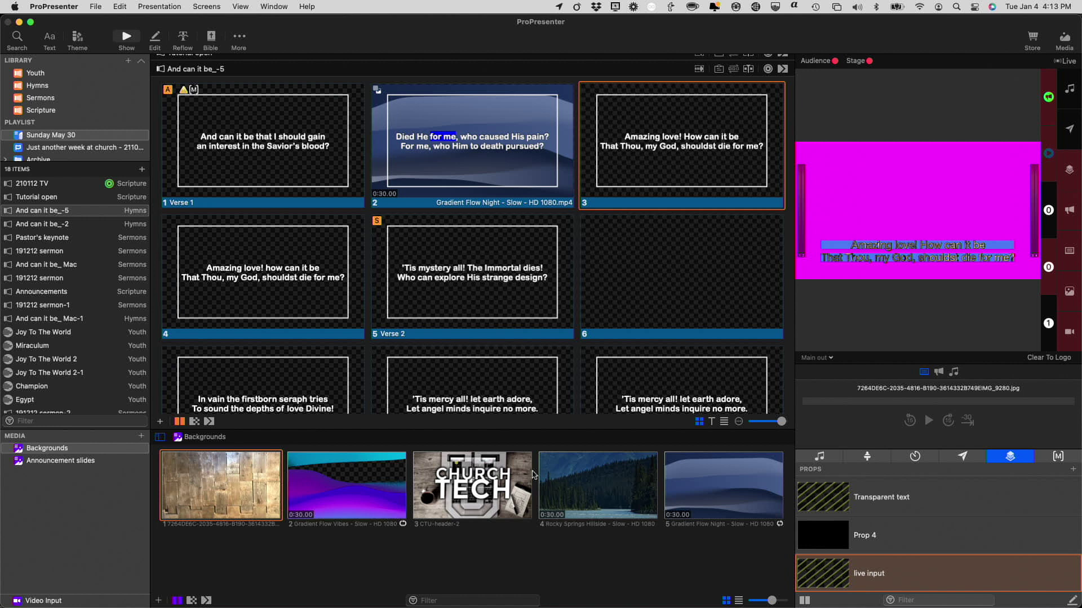
click(496, 473)
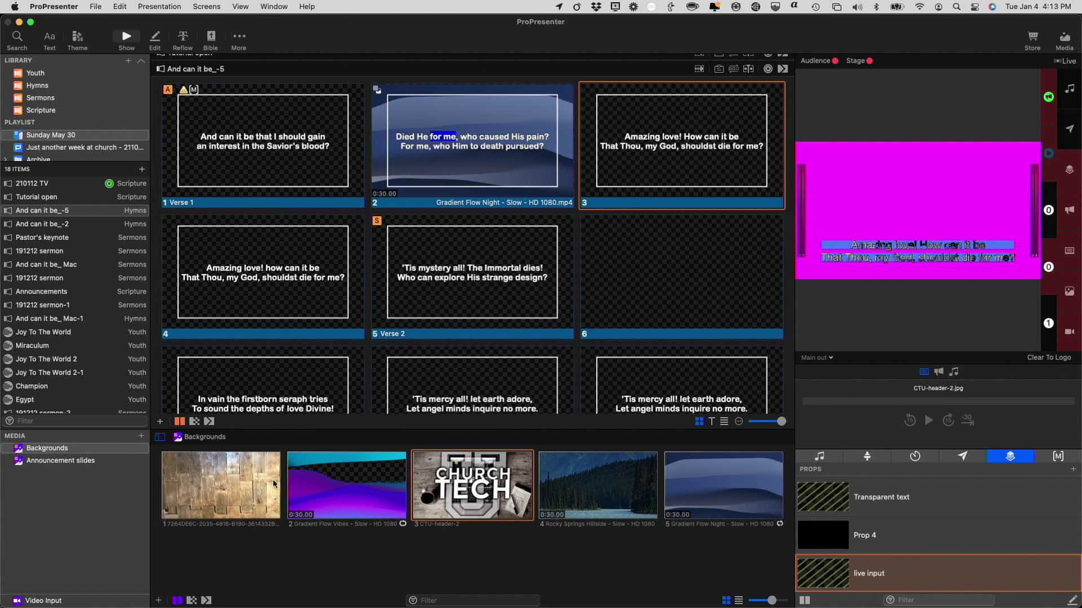
click(214, 479)
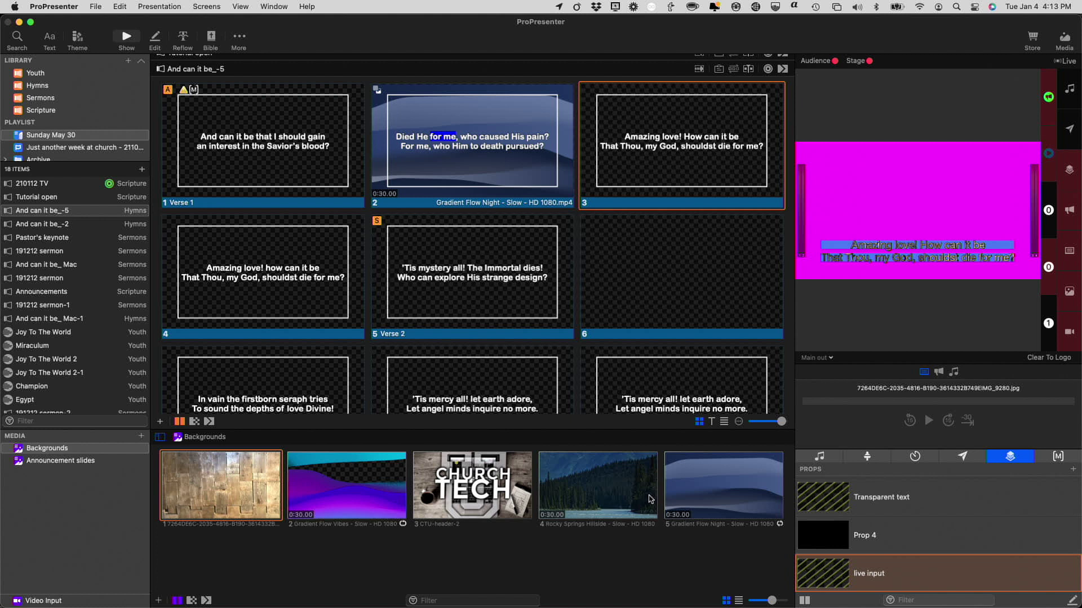
click(628, 494)
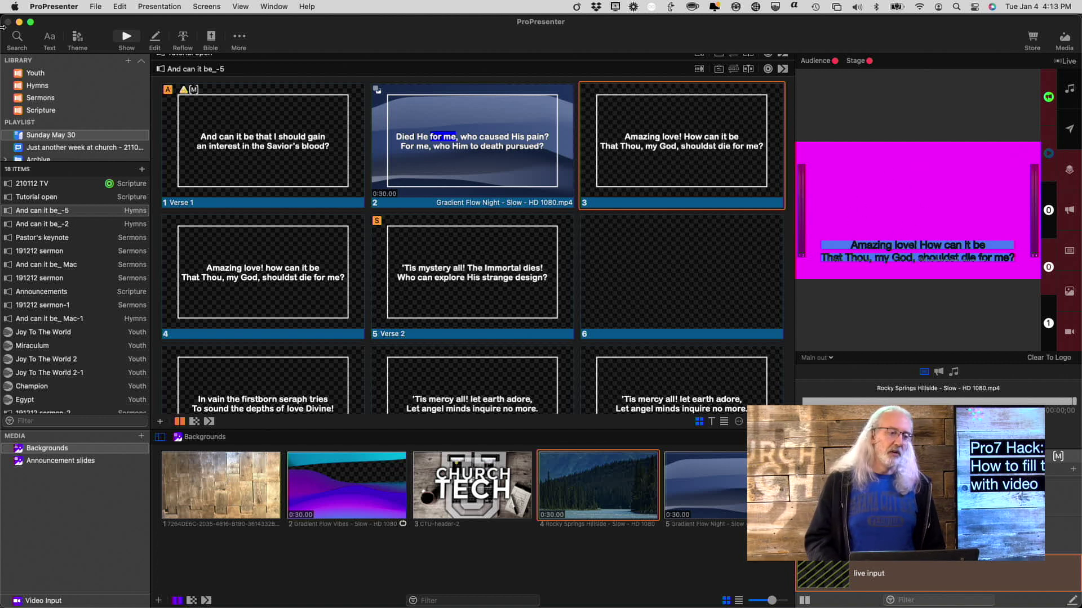
- Uncheck Screen Color for the live stream screen in Configure Screens to remove the magenta fill
click(203, 7)
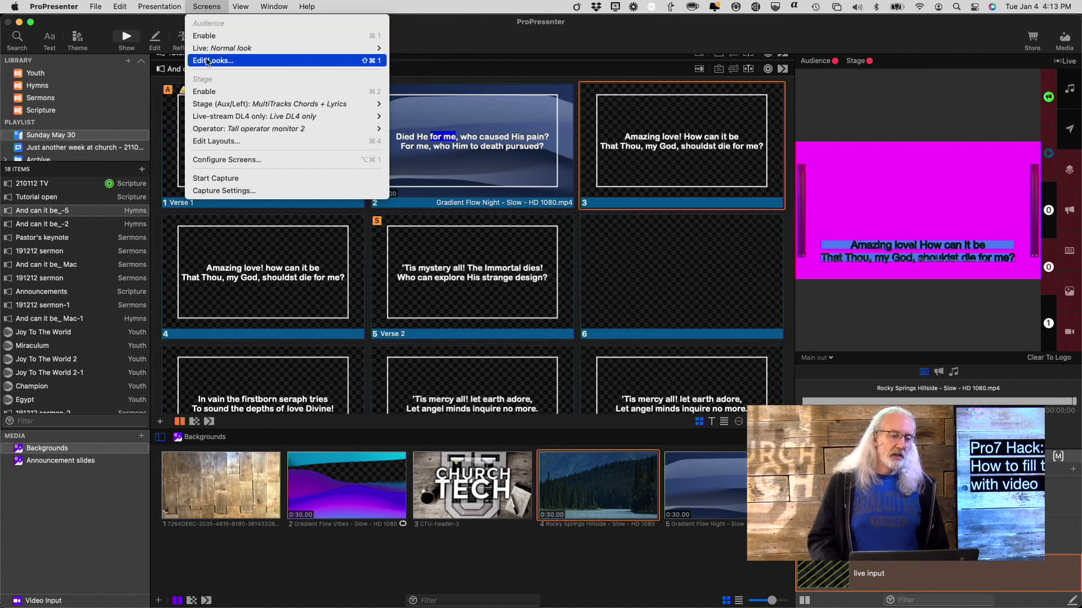
click(213, 162)
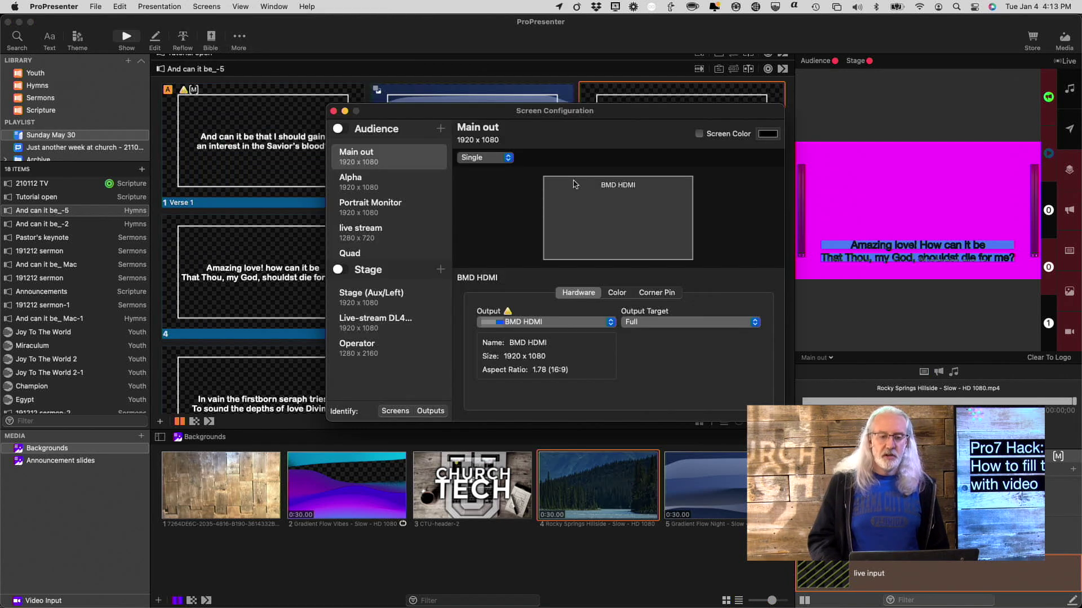
scroll(355, 227, down, 2)
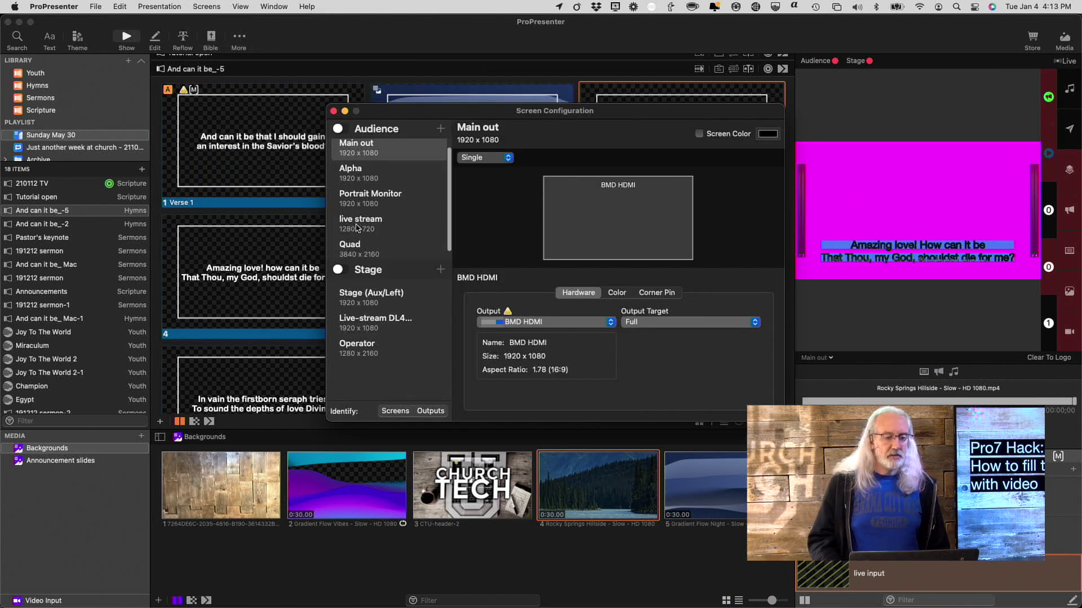
click(359, 219)
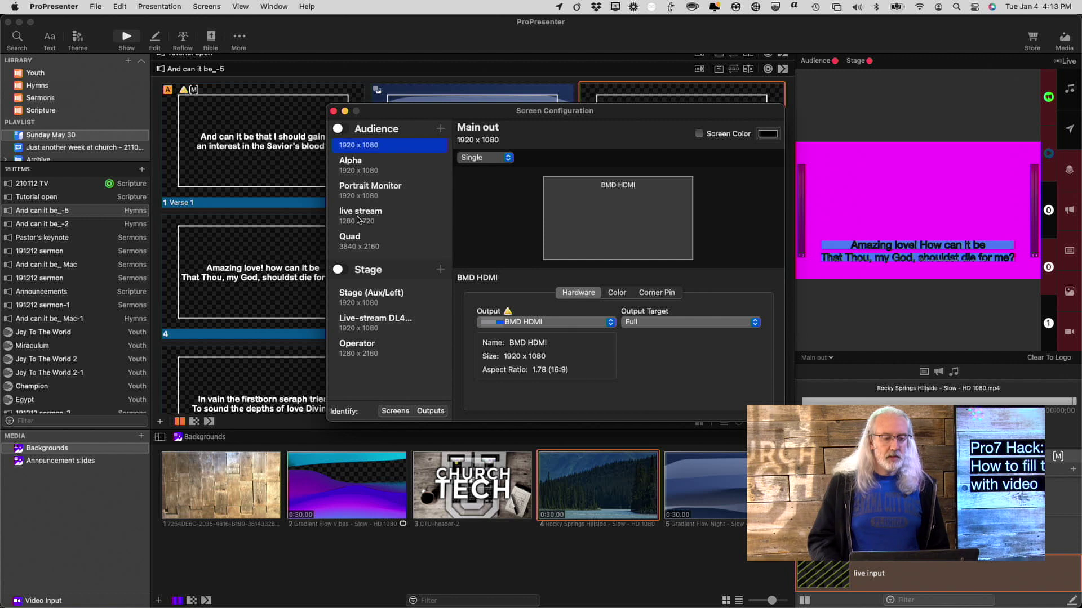
click(700, 135)
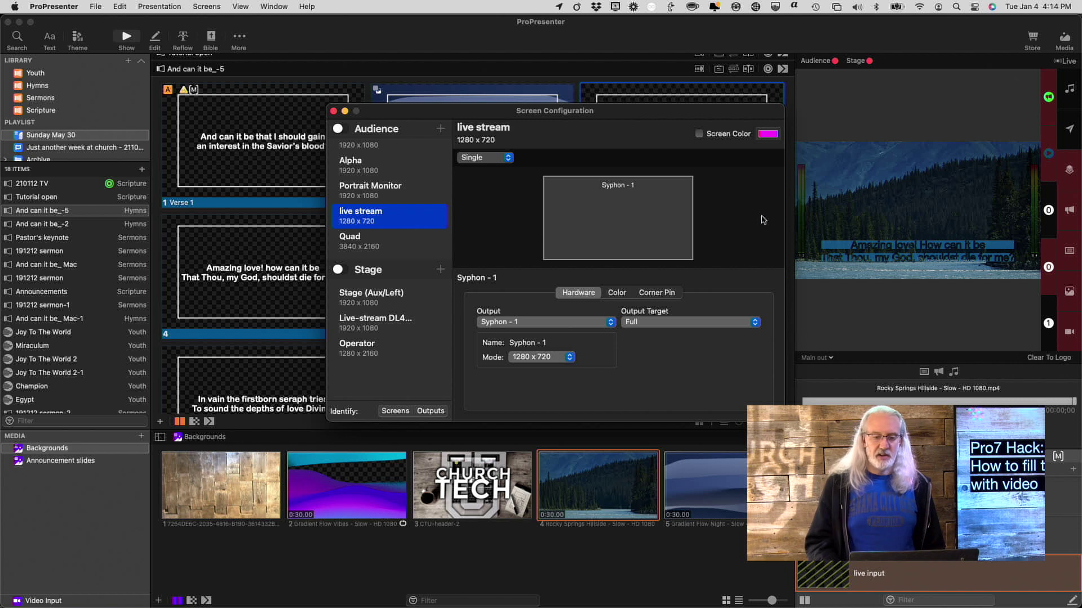
click(333, 111)
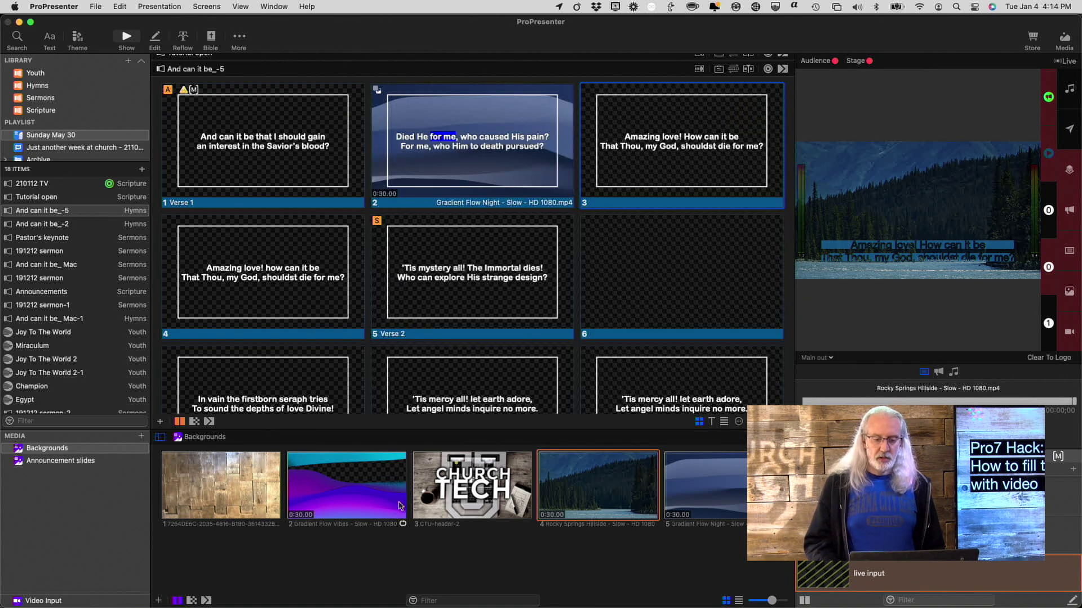
- Play Gradient Flow Night from the Backgrounds bin behind the 'Amazing love!' lyrics
click(699, 487)
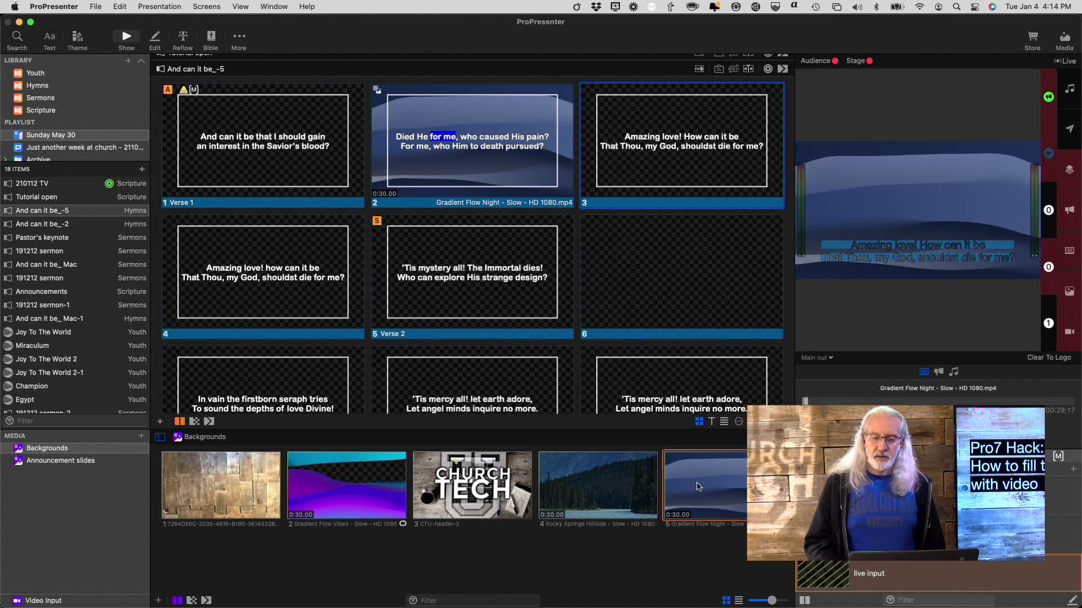